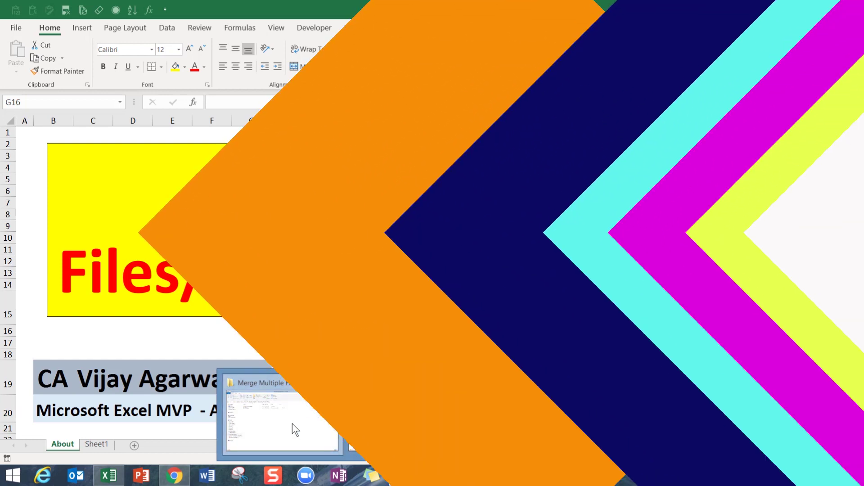
Open the Files to be merged folder and look over the quarterly sales workbooks
left_click(293, 424)
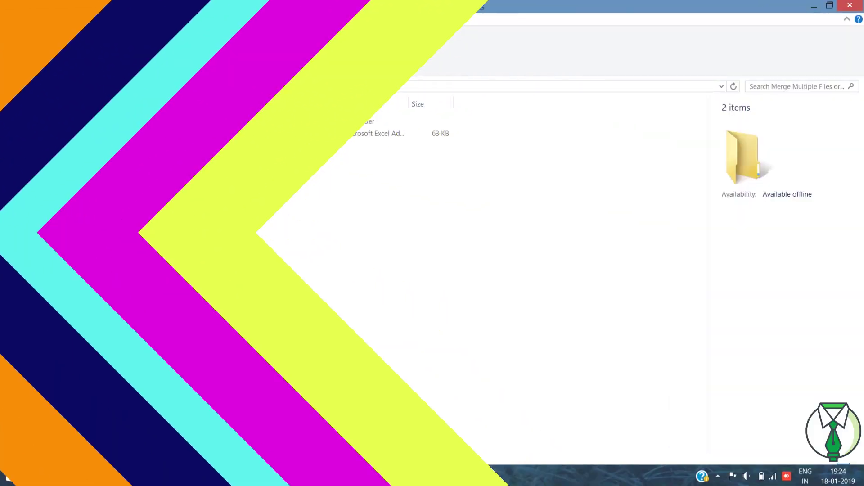
double_click(169, 121)
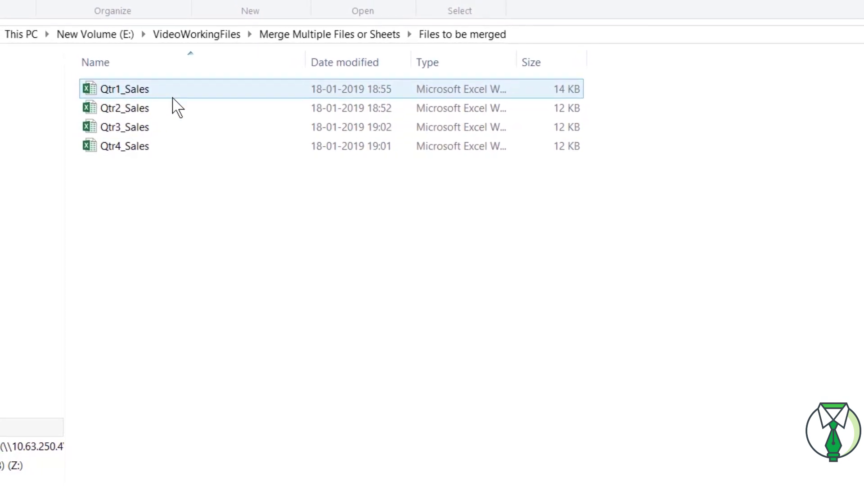
left_click(173, 108)
left_click(171, 129)
left_click(151, 148)
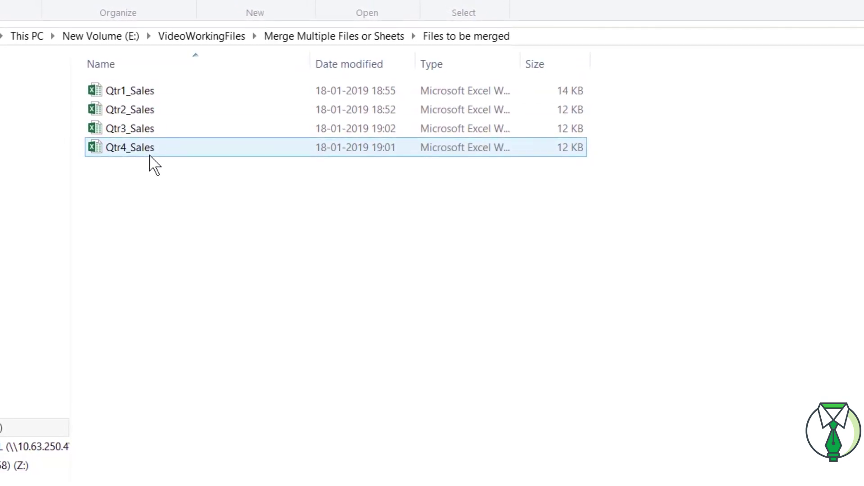
left_click(153, 160)
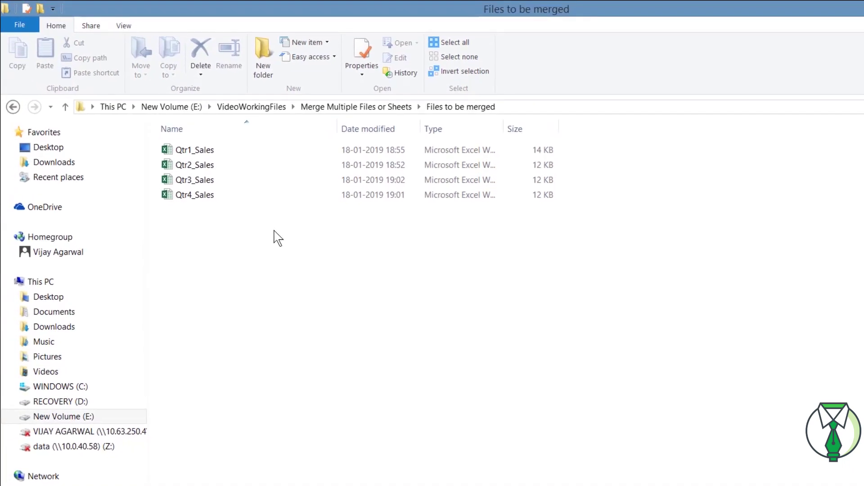
Compare the Qtr1_Sales and Qtr2_Sales details, then open Qtr1_Sales in Excel
left_click(205, 156)
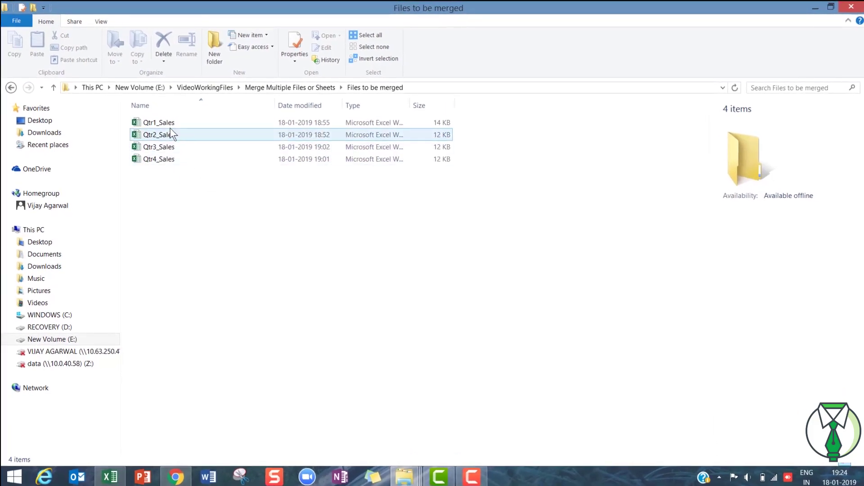
left_click(168, 124)
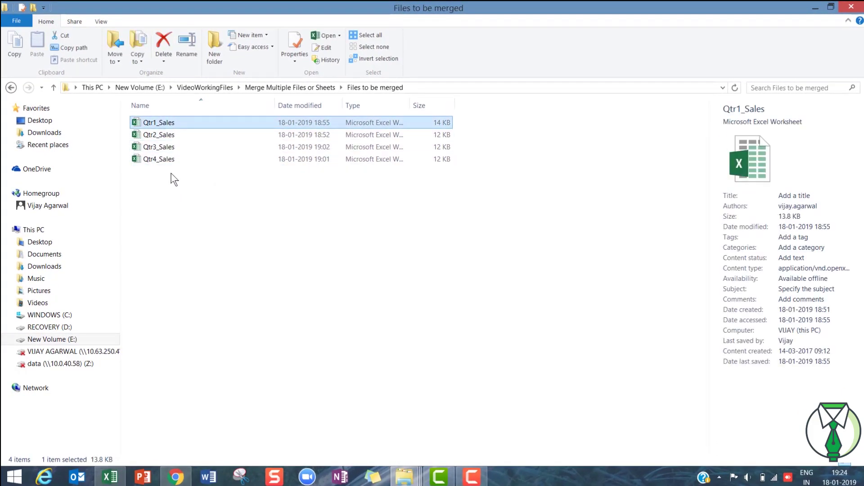
left_click(165, 131)
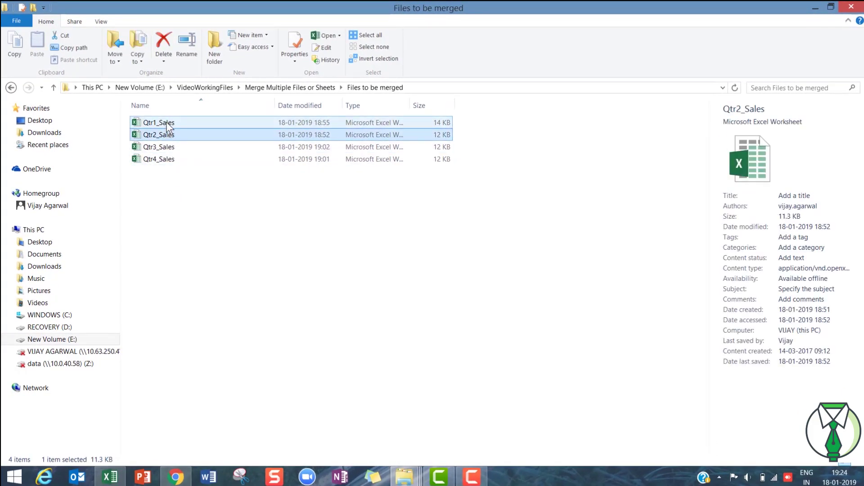
left_click(166, 123)
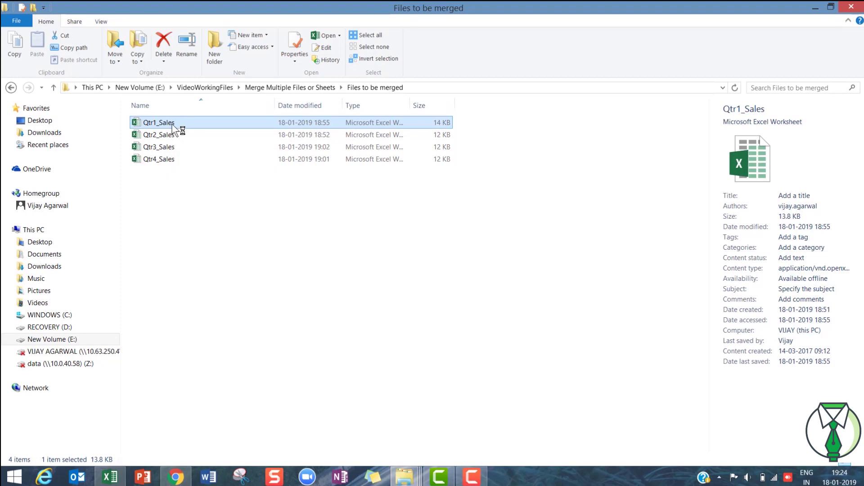
key("alt+Tab")
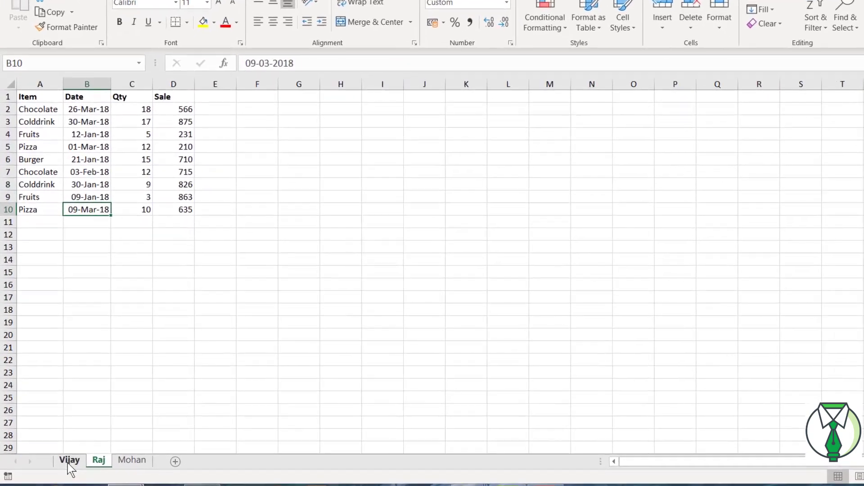
Inspect the Item, Date, Qty and Sale data on each of the three salesperson sheets
left_click(75, 470)
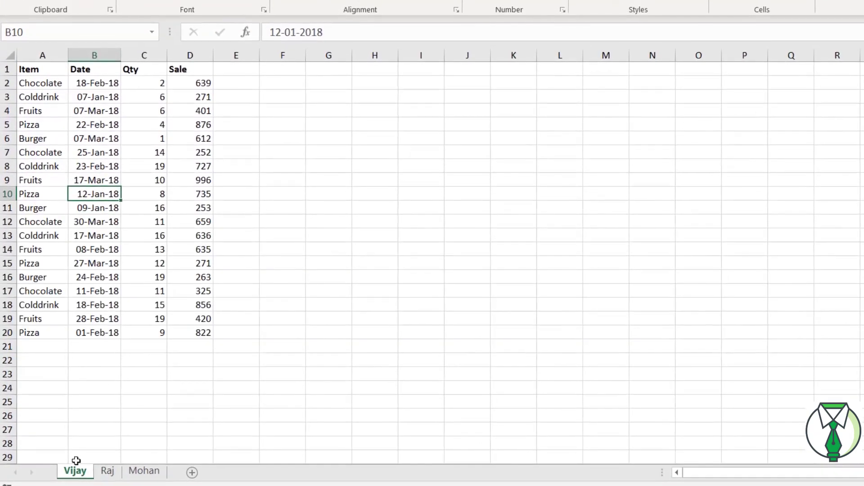
left_click(52, 85)
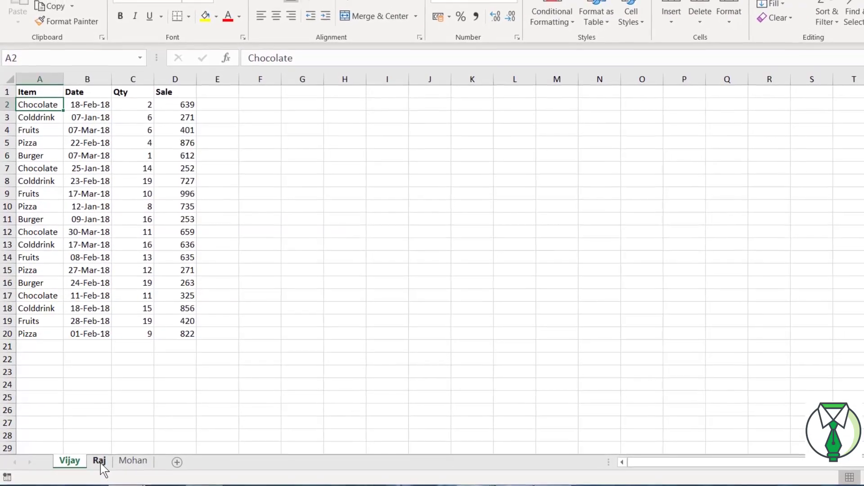
left_click(100, 462)
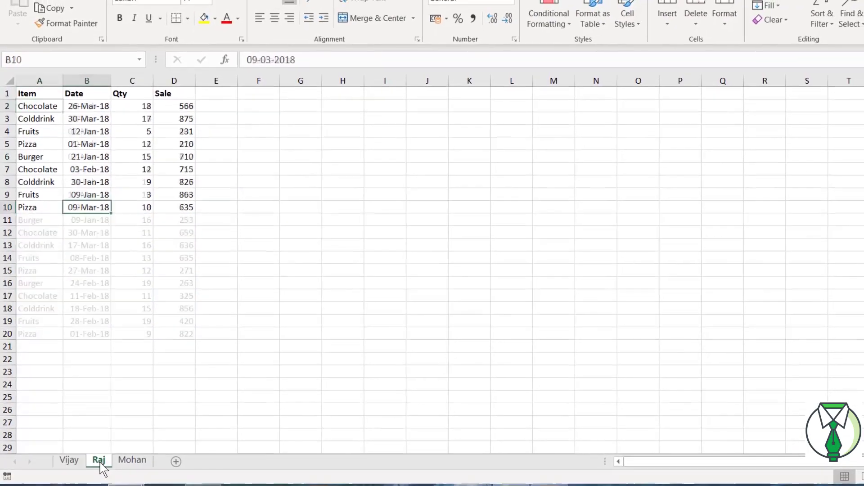
left_click(130, 458)
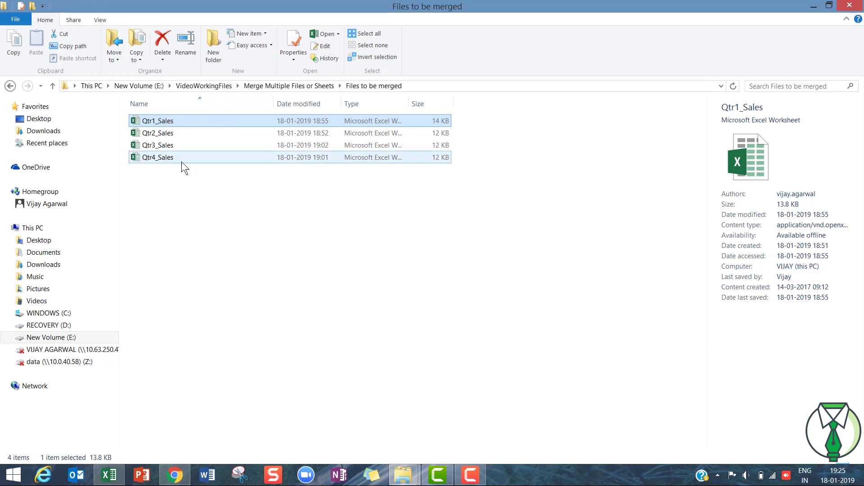
Go back to the Merge Multiple Files or Sheets folder, then bring up the RDBMerge web page
left_click(10, 86)
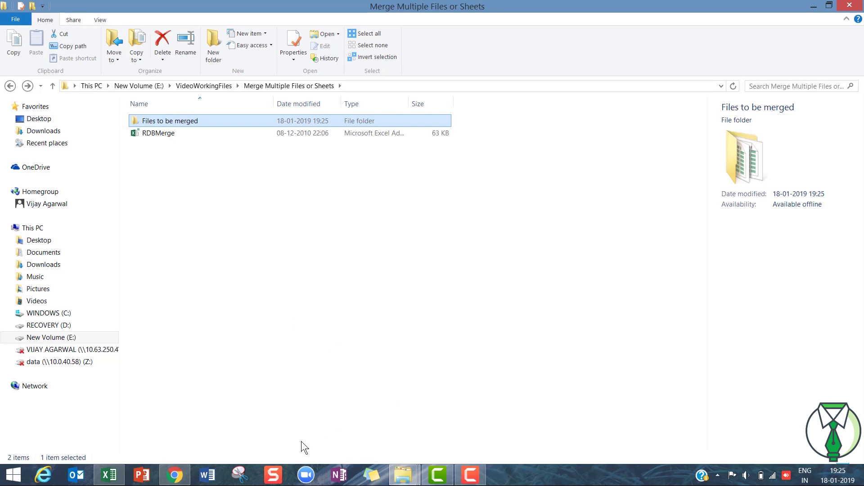
mouse_move(174, 475)
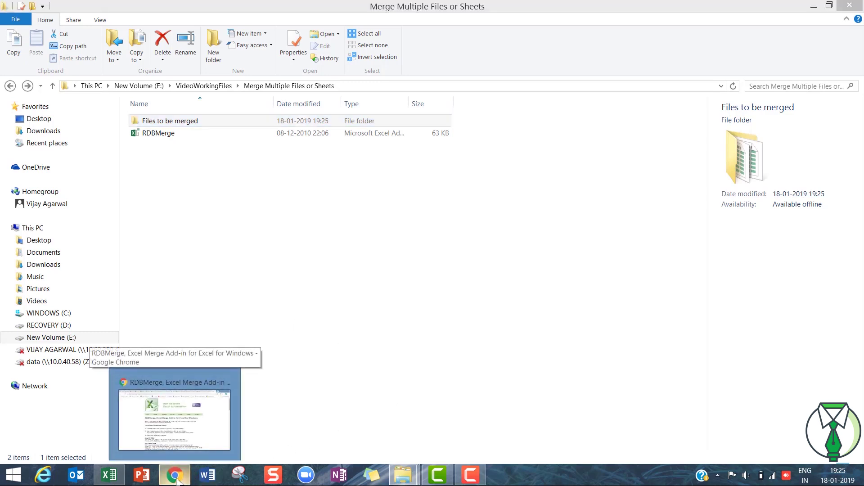
left_click(175, 419)
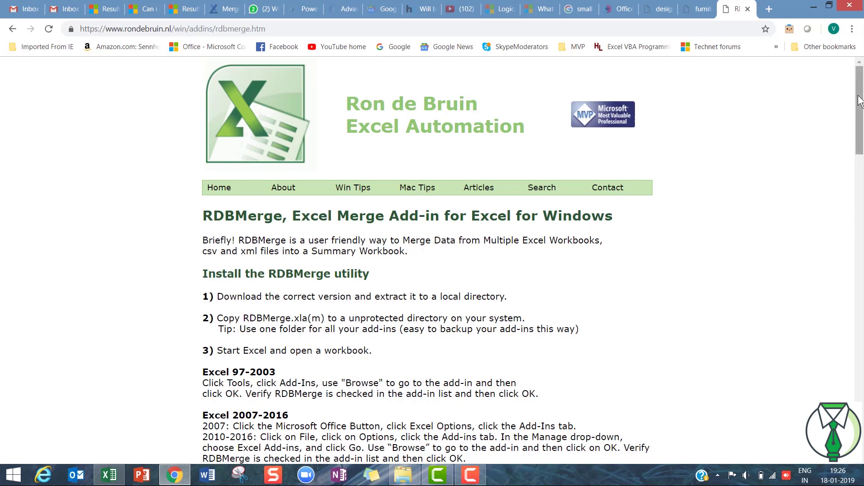
Download the Excel 2007-2016 version 1.4 RDBMerge add-in as a zip file
left_click_drag(860, 102, 862, 355)
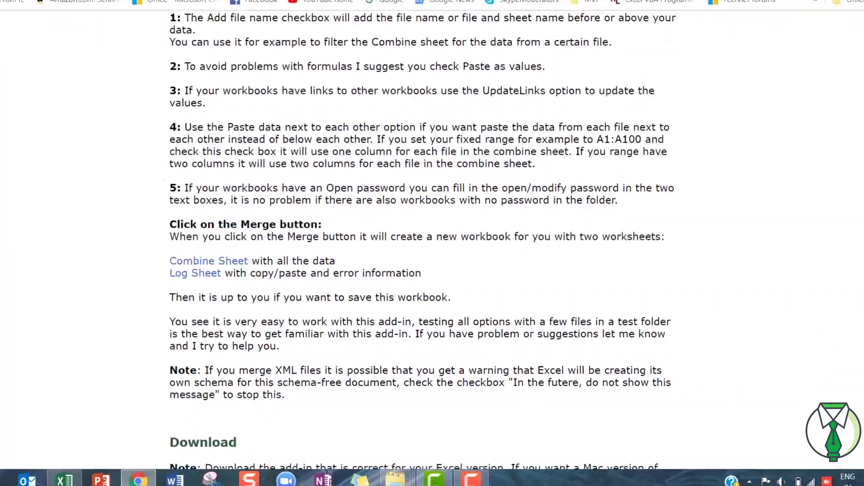
scroll(432, 244, "down", 5)
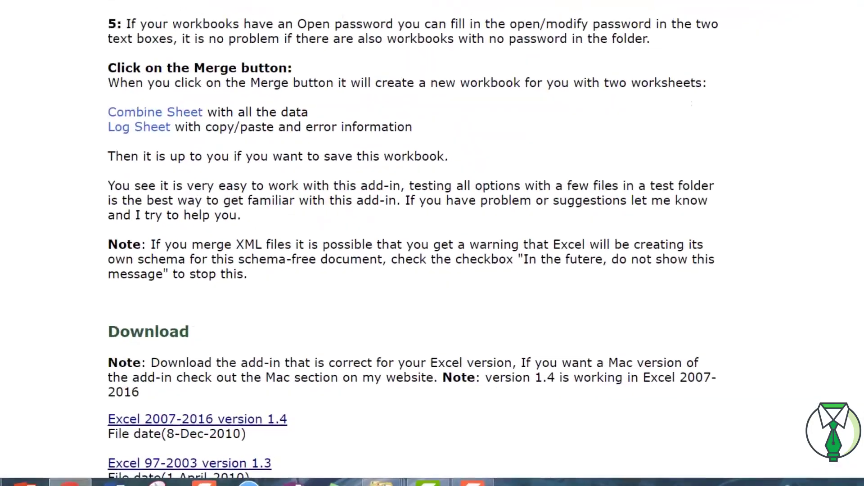
scroll(432, 243, "down", 5)
scroll(433, 243, "down", 3)
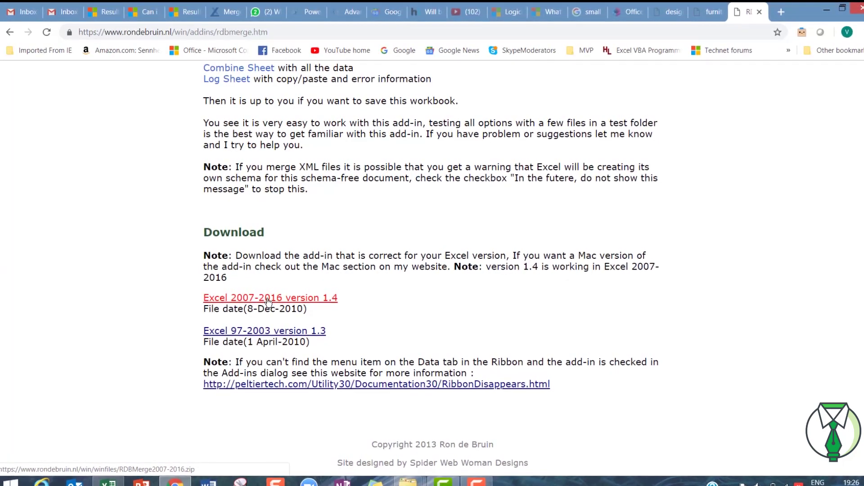
left_click(267, 299)
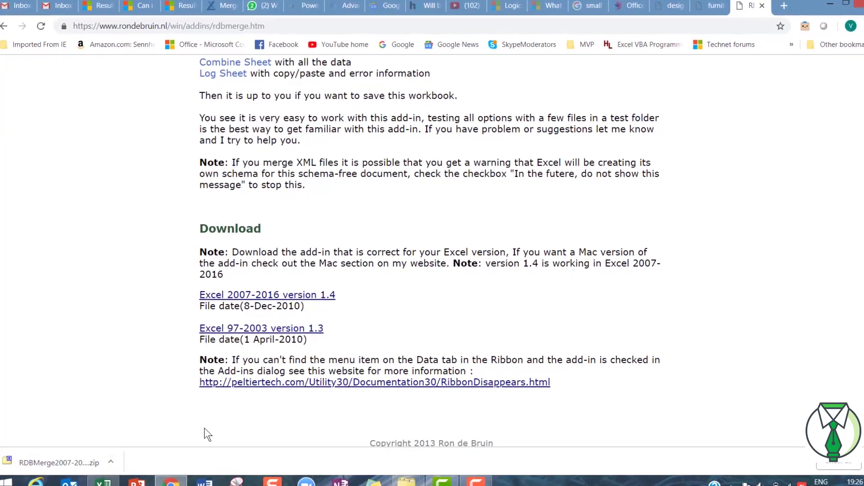
left_click(107, 461)
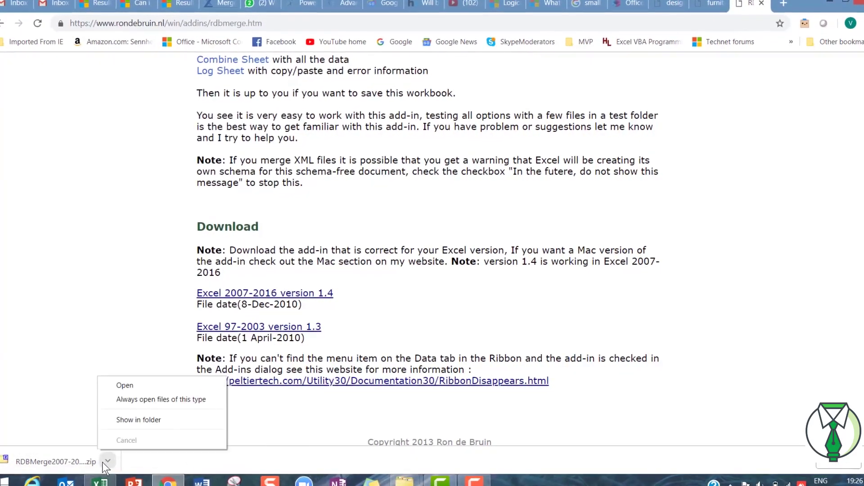
Open the downloaded RDBMerge zip in 7-Zip, locate RDBMerge.xlam, and close the archive
left_click(117, 420)
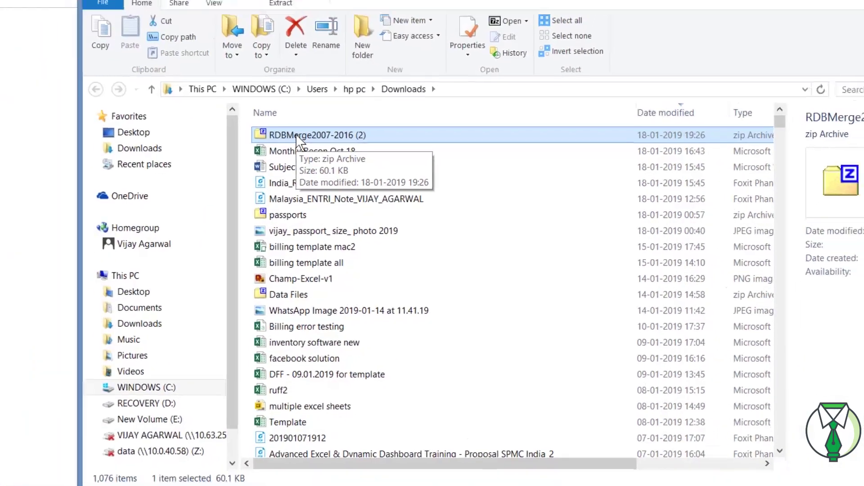
double_click(168, 85)
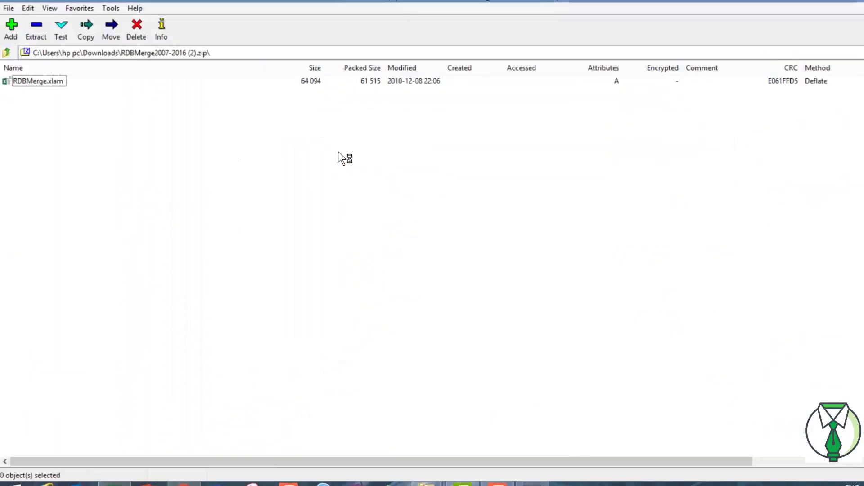
left_click(19, 78)
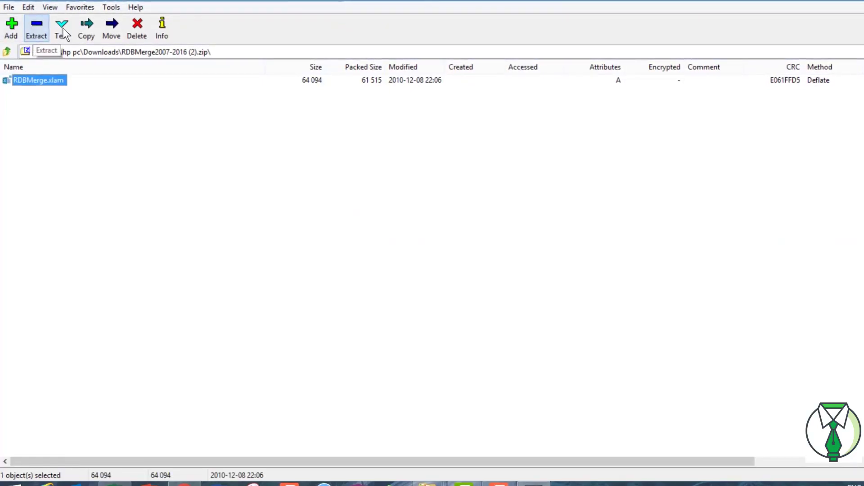
key("alt+F4")
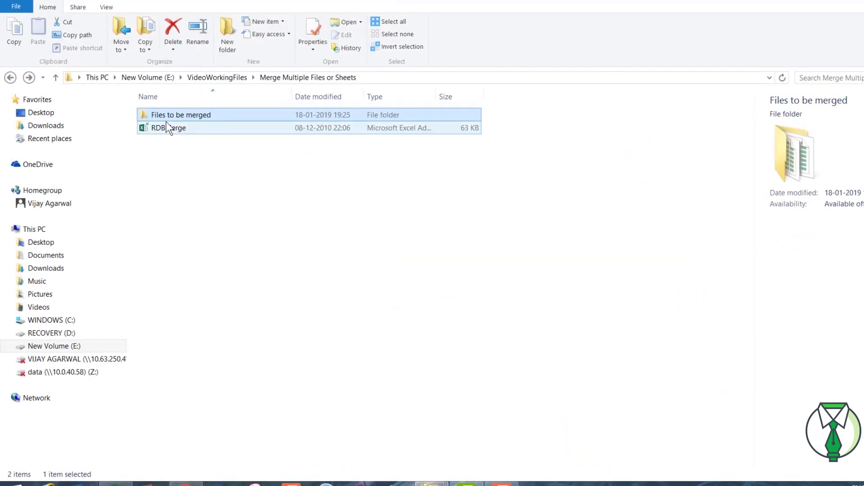
Check the RDBMerge add-in file's details, then return to the Excel title workbook
left_click(166, 128)
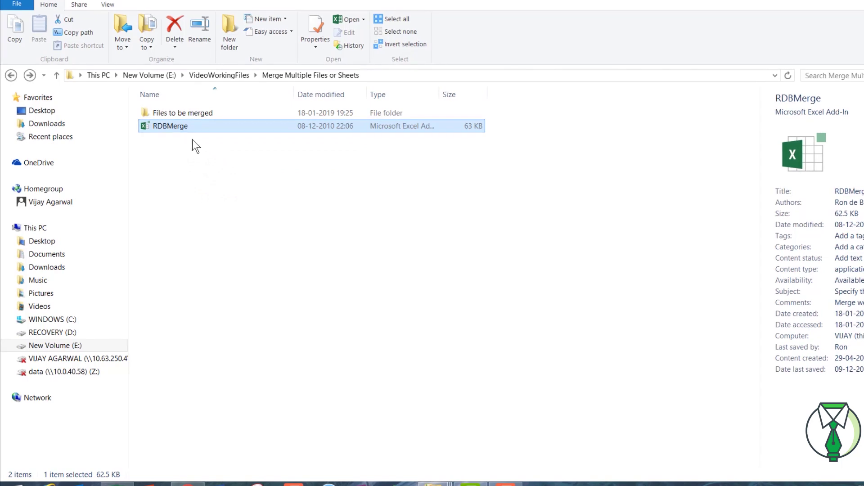
left_click(117, 484)
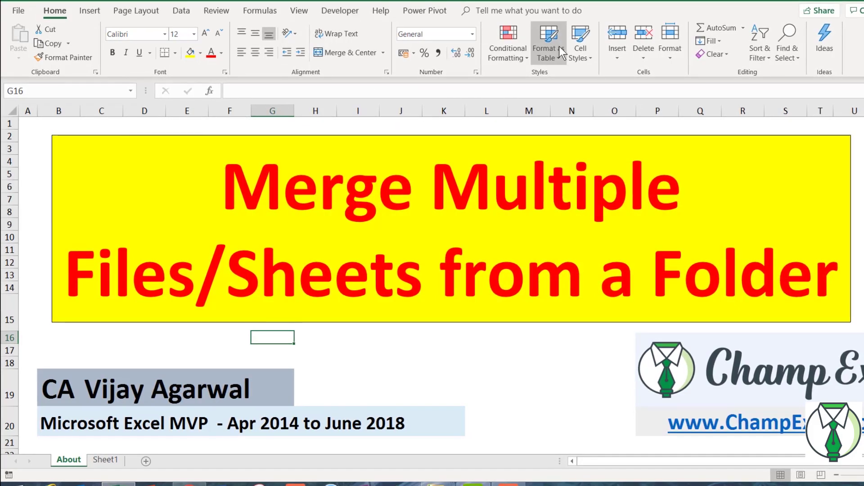
Go to File > Options > Add-ins and open the Excel Add-ins manager
left_click(18, 11)
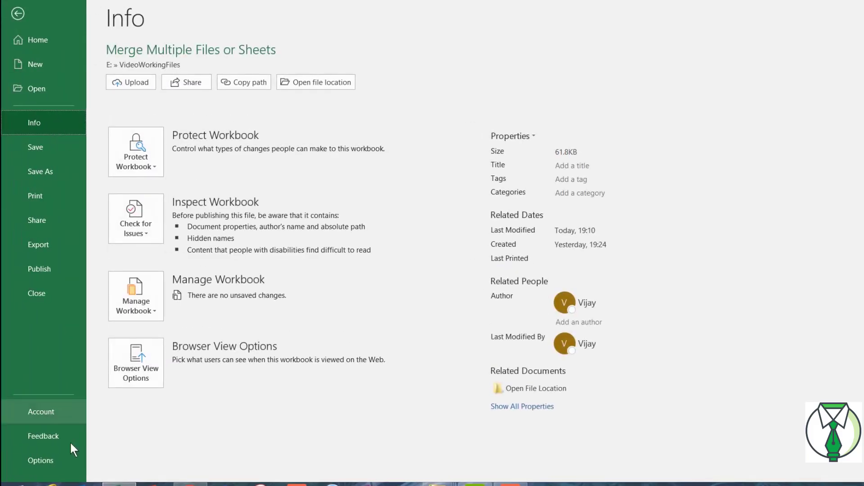
left_click(36, 461)
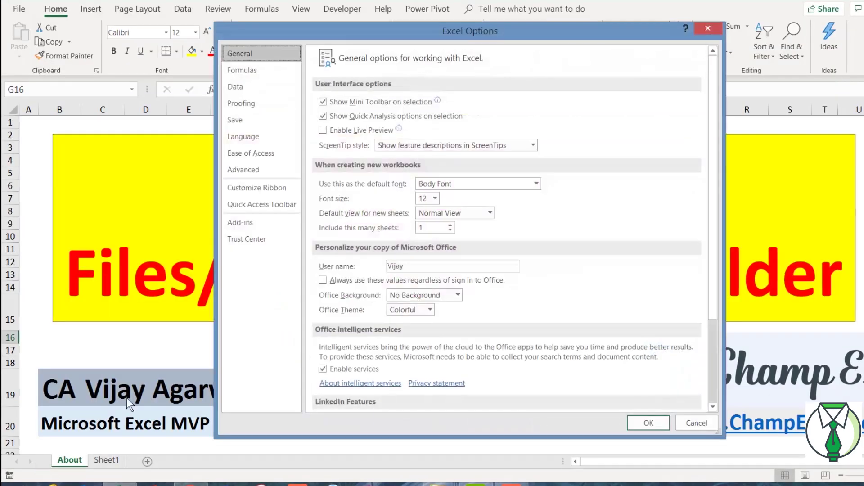
left_click(245, 222)
left_click_drag(711, 230, 712, 321)
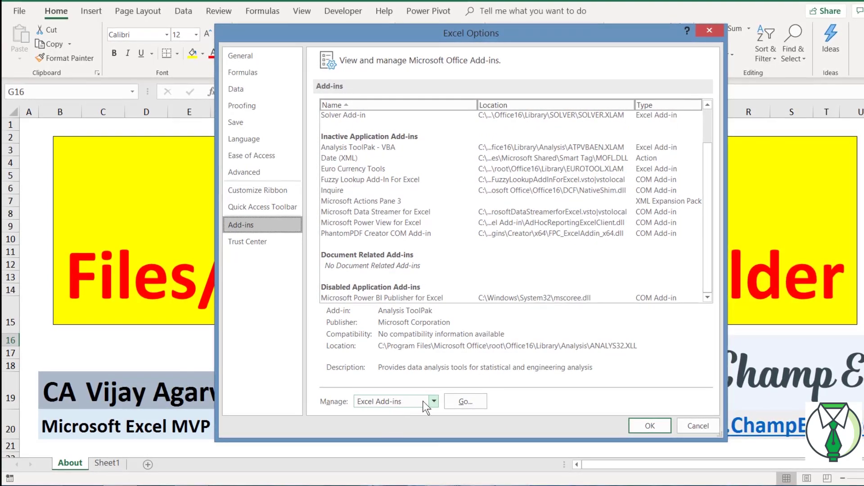
left_click(435, 402)
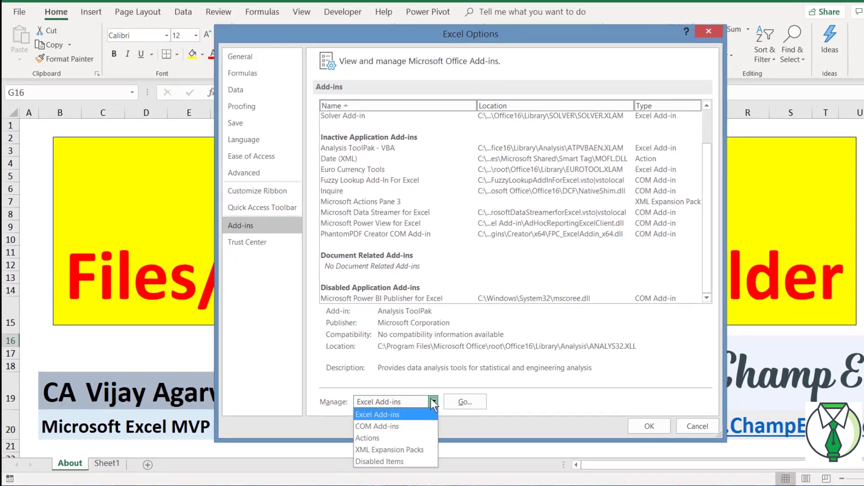
left_click(434, 405)
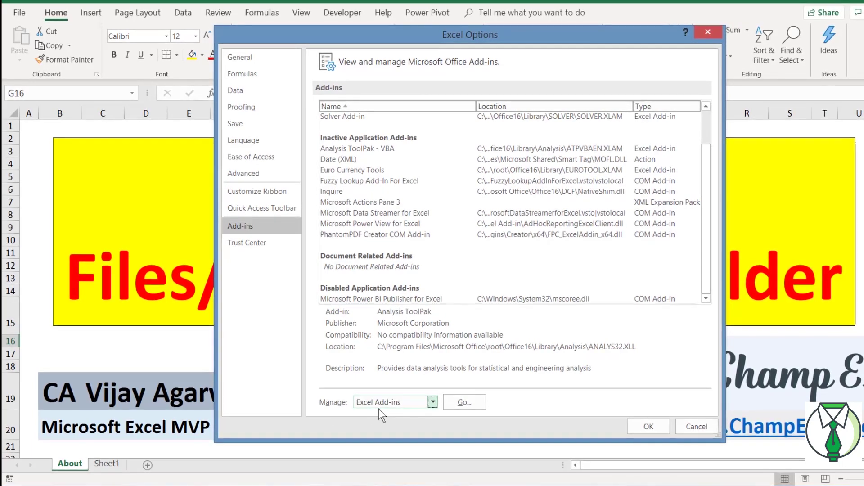
left_click(464, 402)
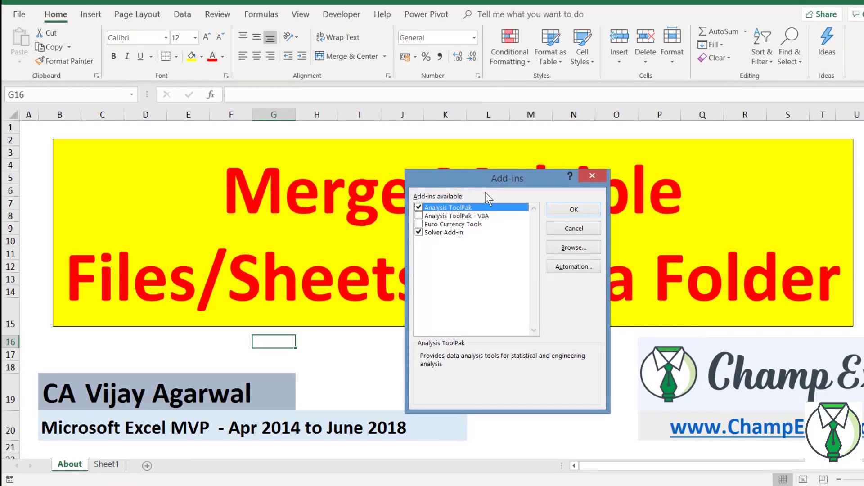
Browse for an add-in file in E:\VideoWorkingFiles\Merge Multiple Files or Sheets
left_click_drag(478, 179, 417, 135)
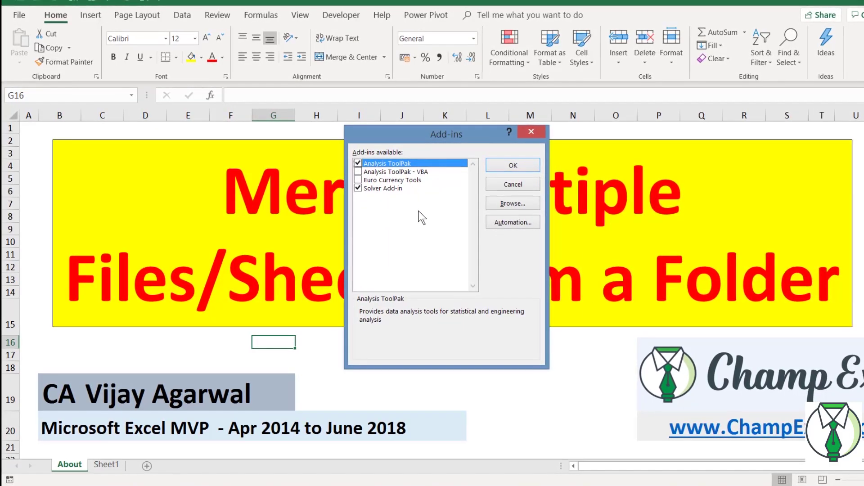
key("super+plus")
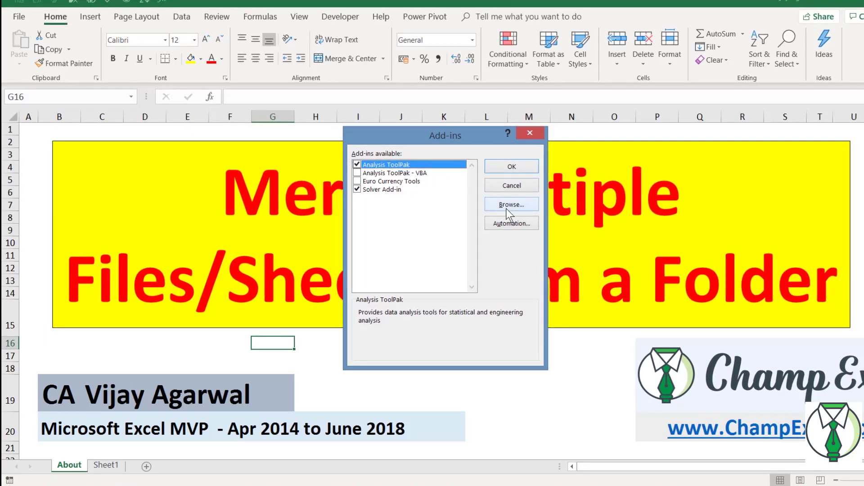
key("super+plus")
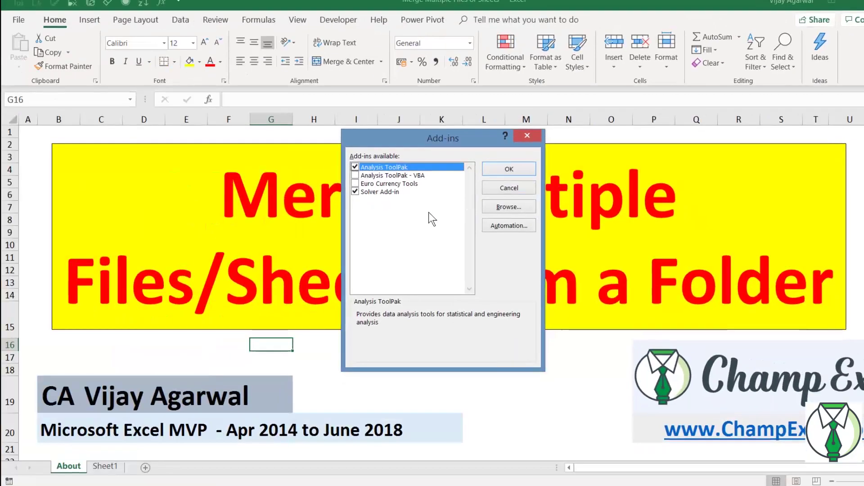
left_click(504, 204)
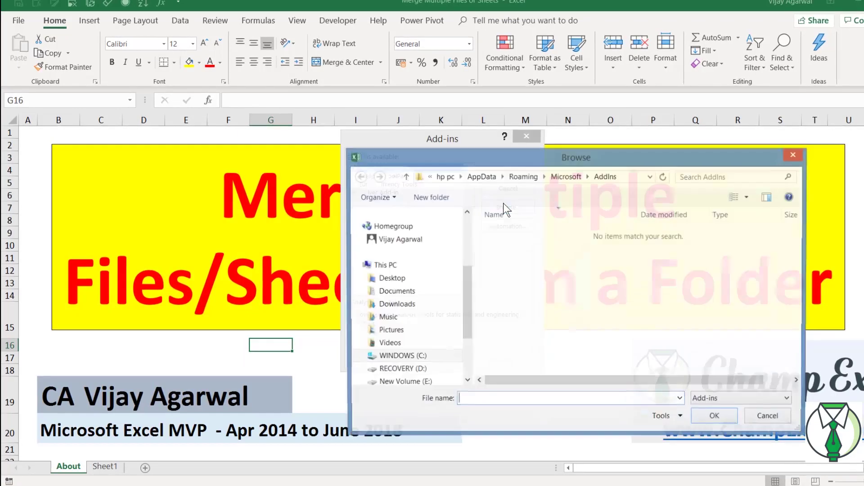
left_click_drag(537, 156, 391, 105)
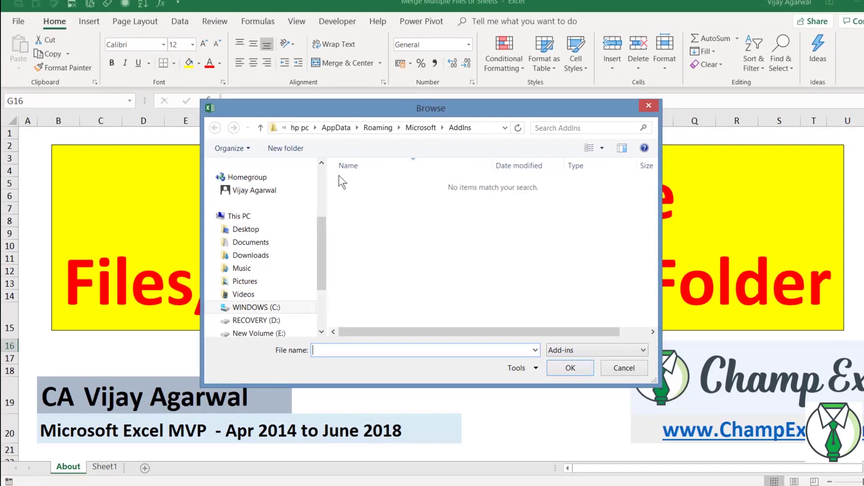
left_click_drag(322, 255, 323, 276)
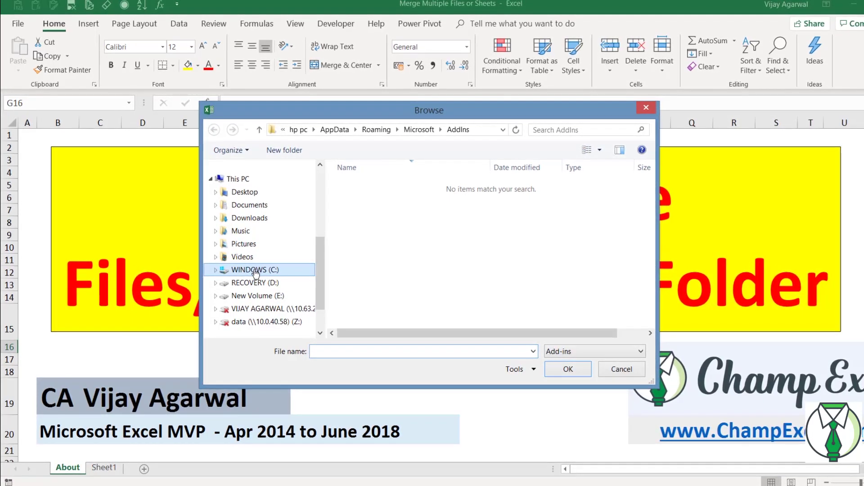
left_click(258, 299)
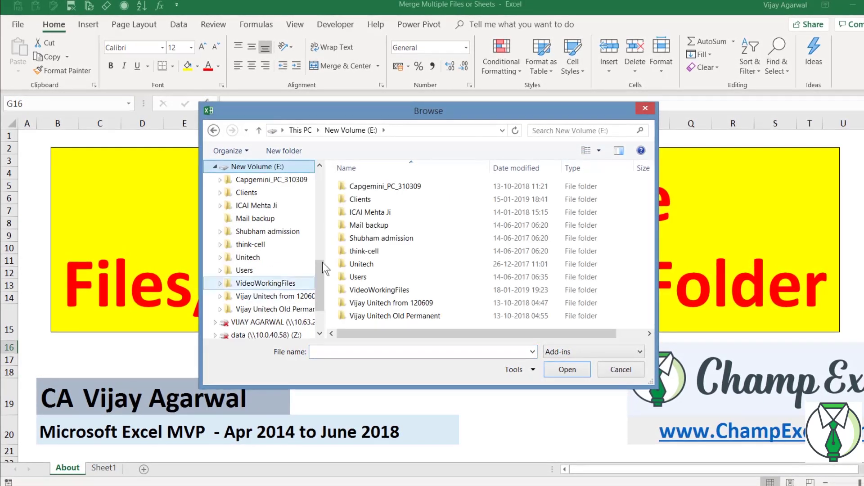
double_click(367, 290)
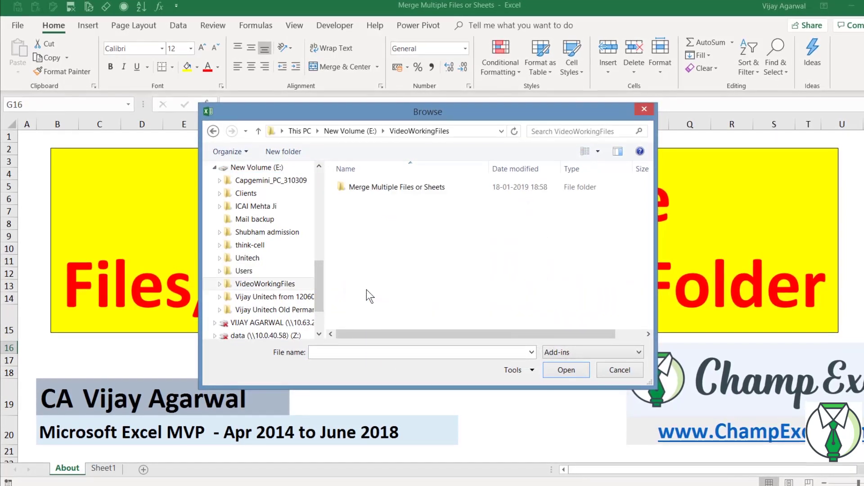
double_click(382, 184)
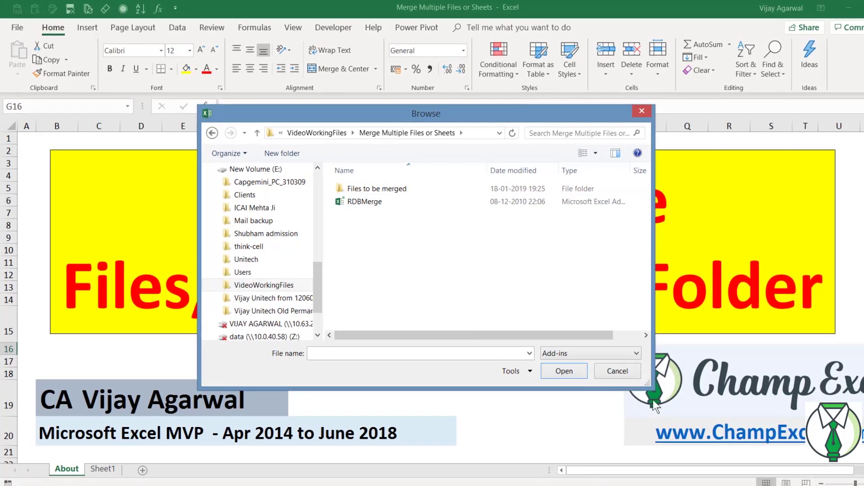
Pick the RDBMerge add-in file, enable it, and confirm the Add-ins dialog
left_click_drag(648, 387, 846, 399)
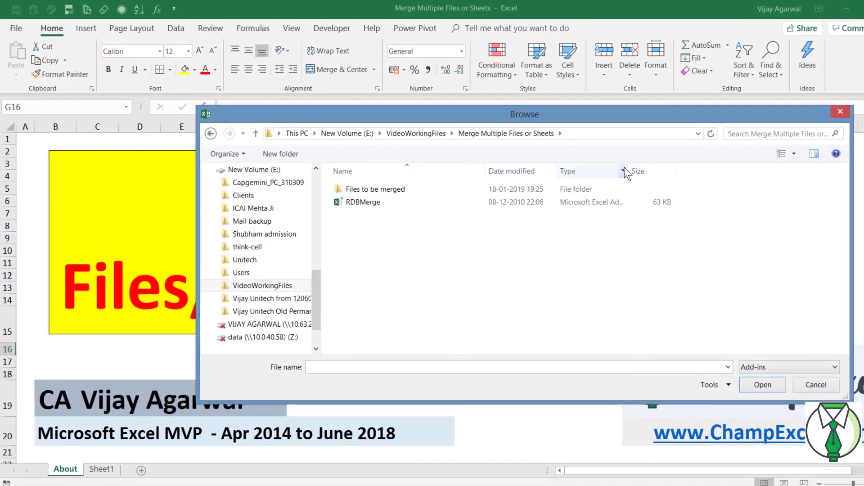
left_click_drag(627, 169, 705, 170)
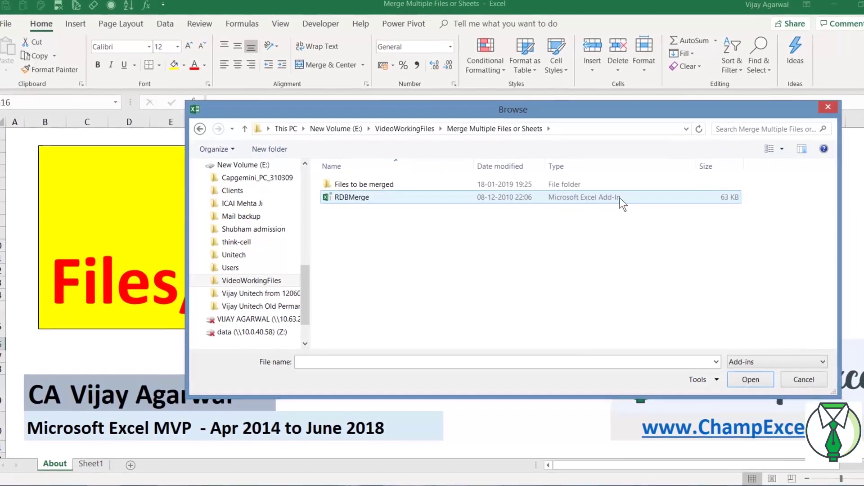
mouse_move(346, 195)
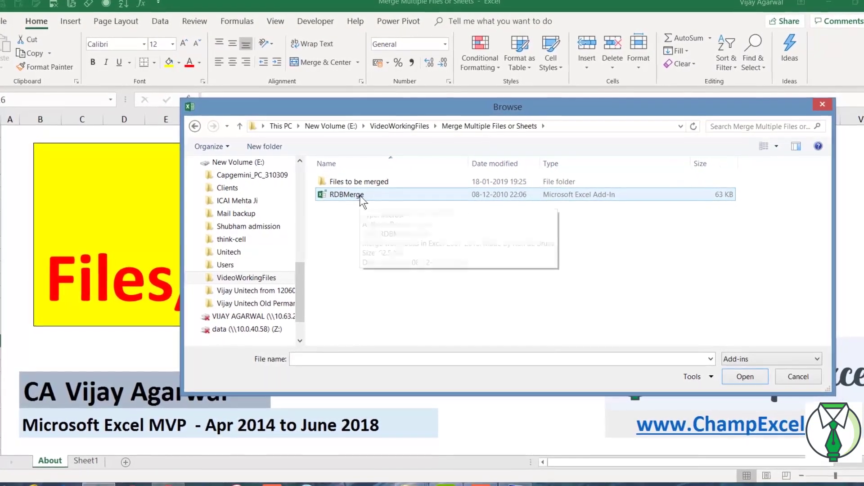
left_click(358, 194)
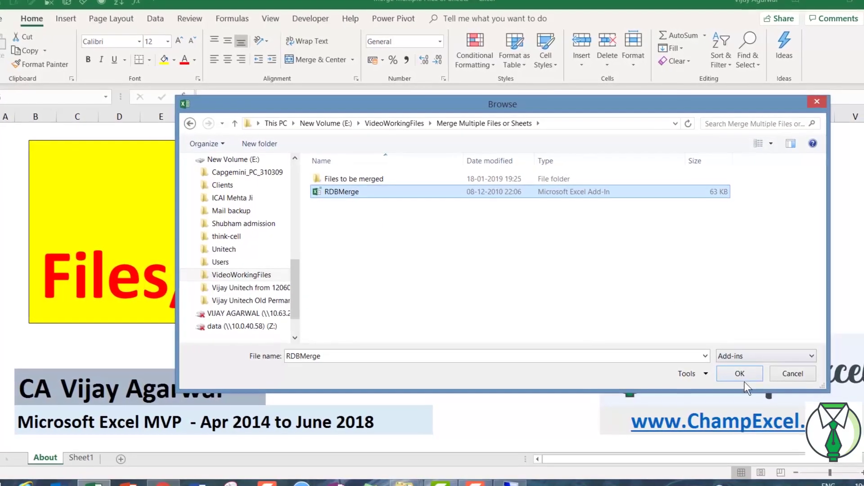
left_click(739, 372)
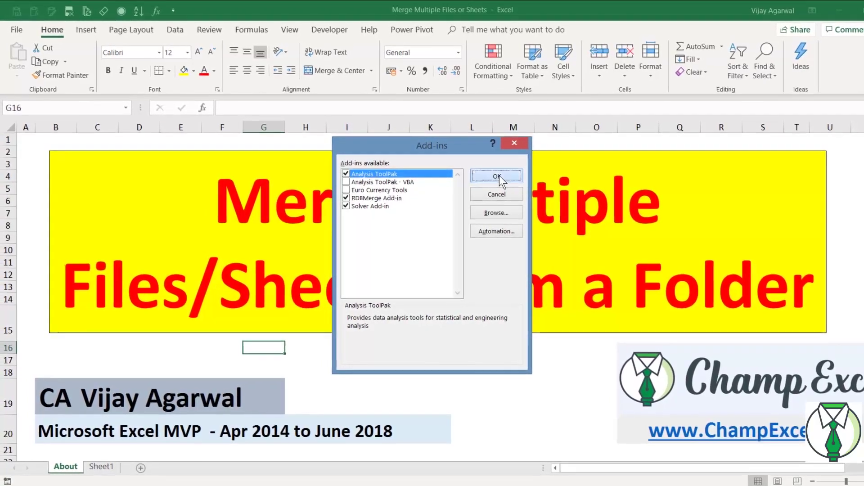
left_click(498, 175)
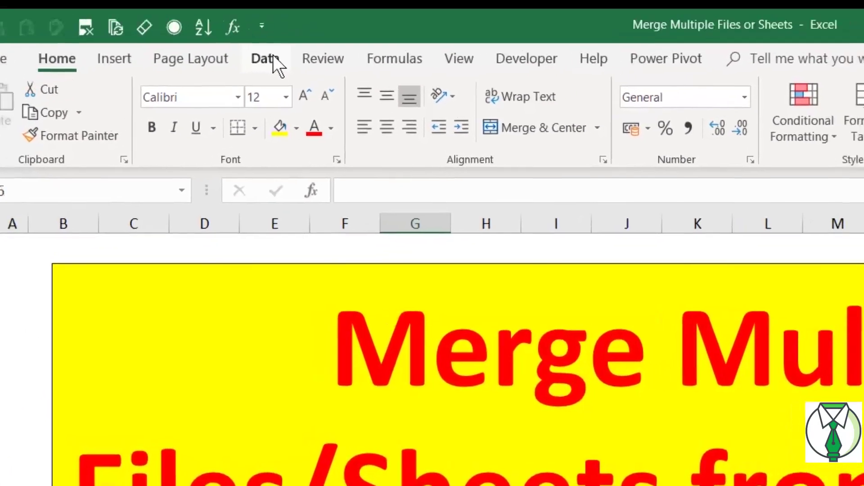
Show the Data tab, where the RDBMerge Add-in button now appears
left_click(320, 40)
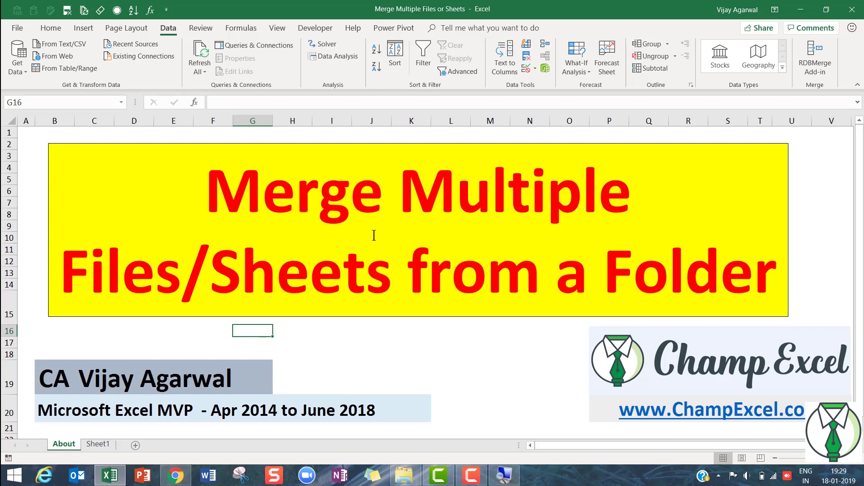
Select cell A1 on the blank Sheet1 and launch the RDBMerge Add-in dialog
left_click(104, 444)
left_click(40, 137)
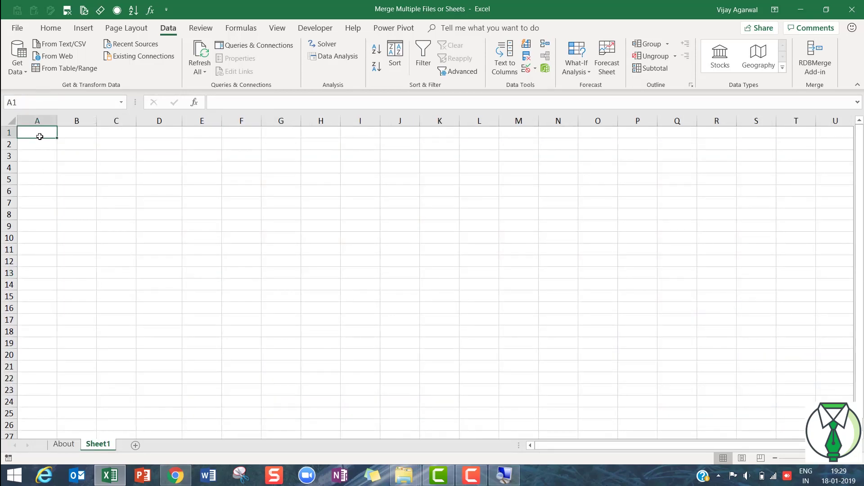
left_click(812, 58)
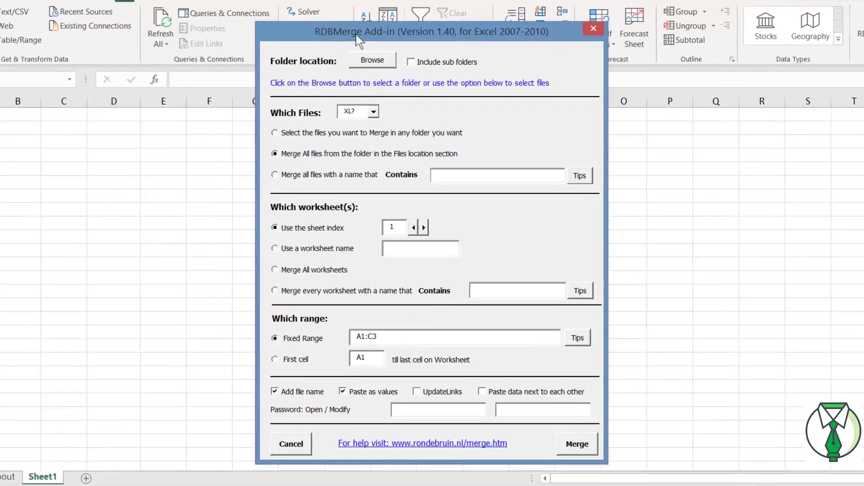
left_click_drag(359, 40, 314, 41)
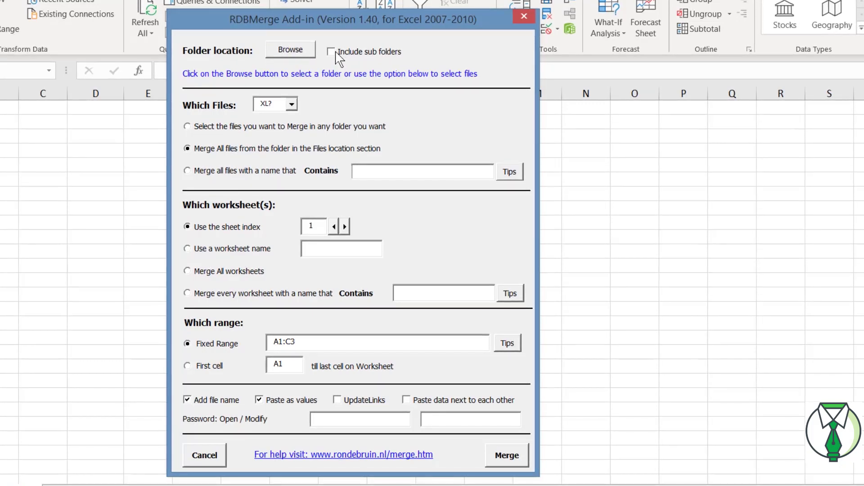
Browse for the merge source folder and select 'Files to be merged' in the folder picker
left_click(294, 51)
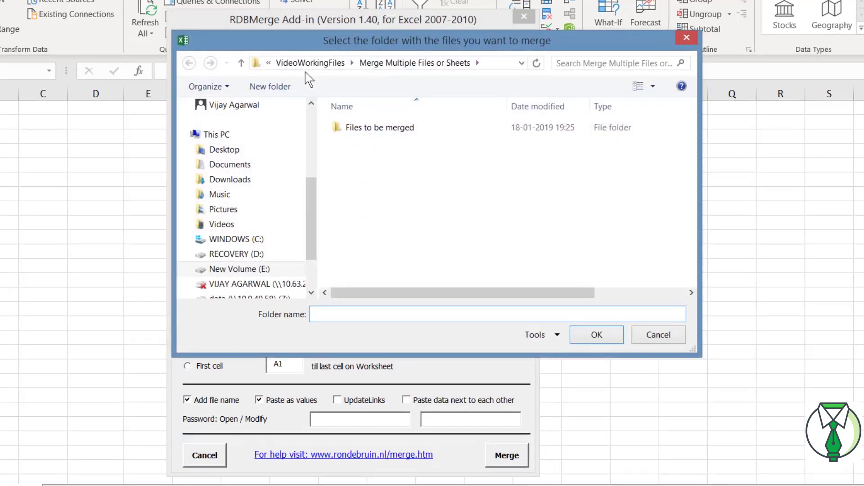
left_click(383, 130)
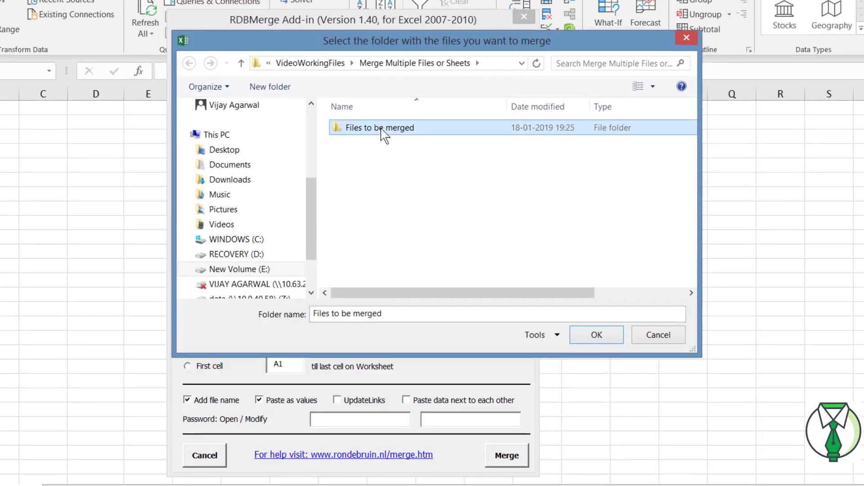
left_click(396, 485)
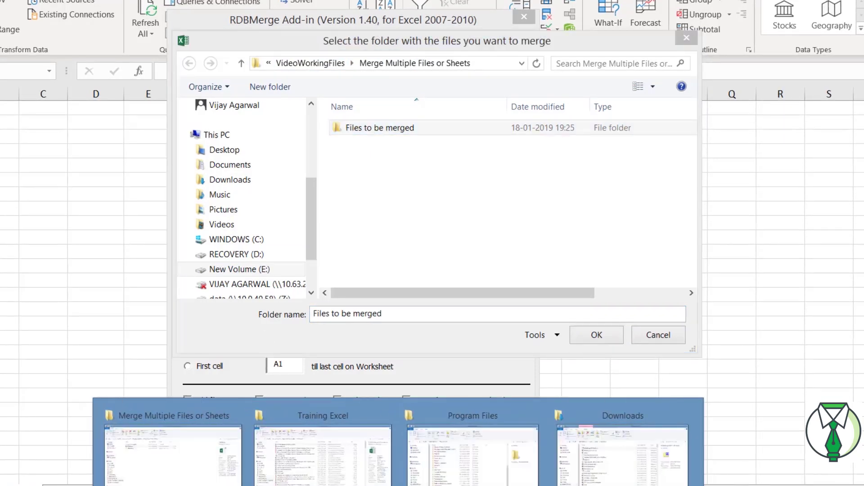
left_click(173, 468)
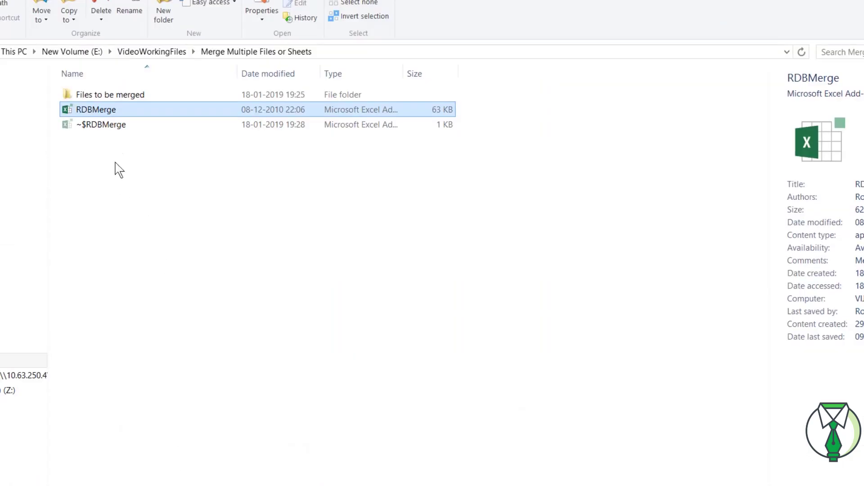
double_click(108, 95)
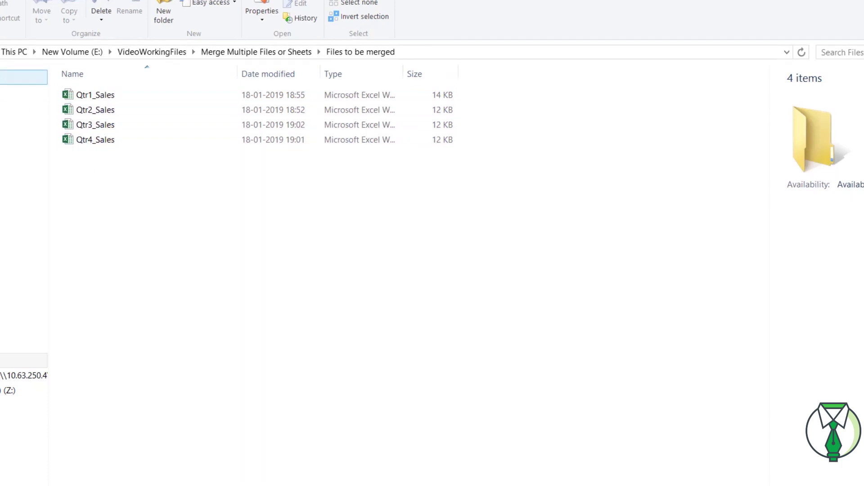
key("alt+Up")
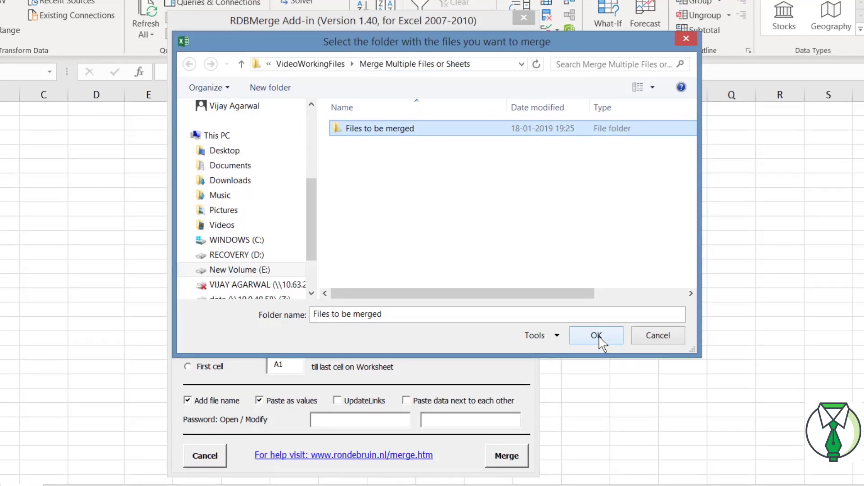
Confirm 'Files to be merged' on drive E as the source, excluding sub folders, and review file types
left_click(597, 335)
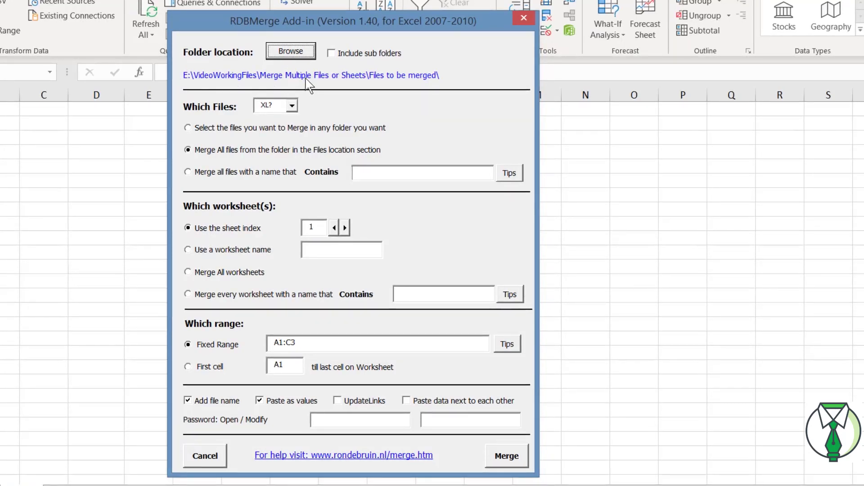
left_click(334, 55)
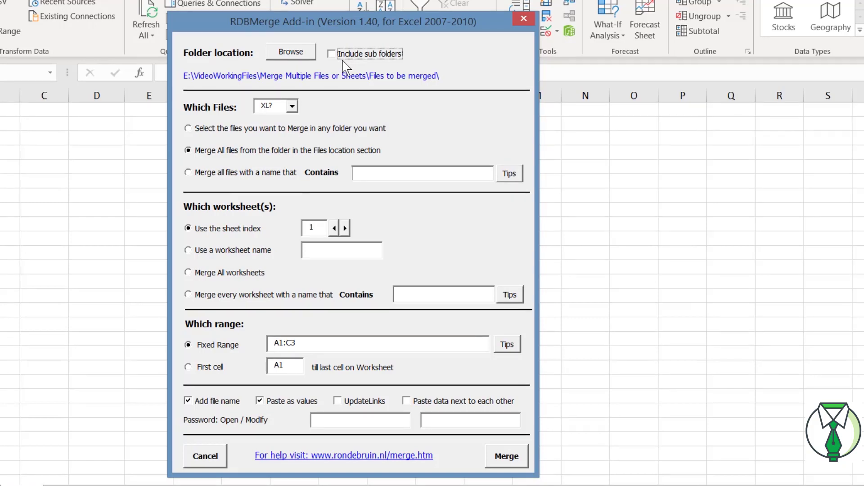
left_click(292, 107)
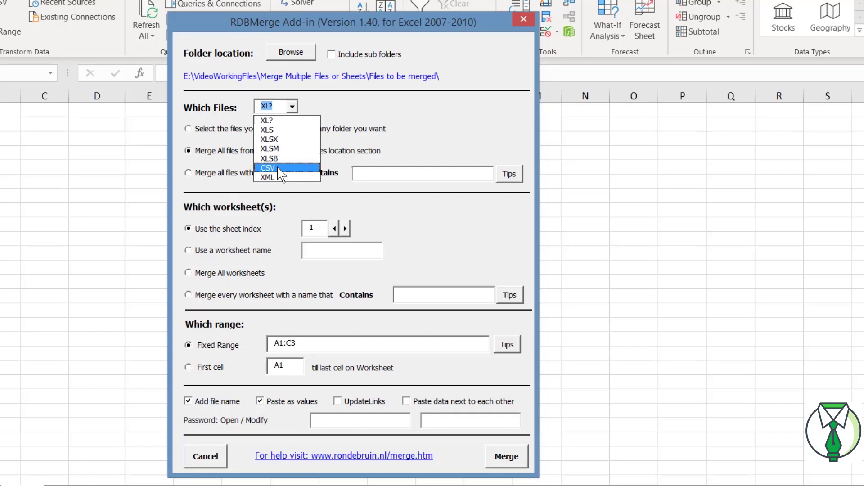
left_click(281, 122)
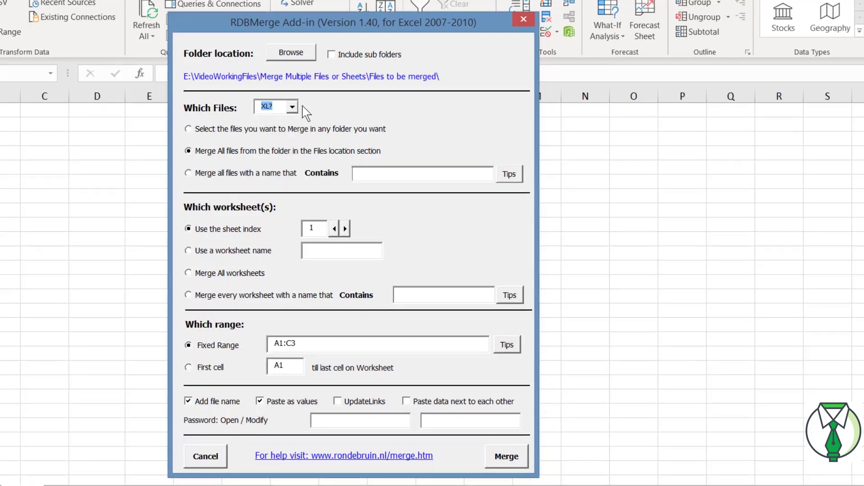
left_click(275, 114)
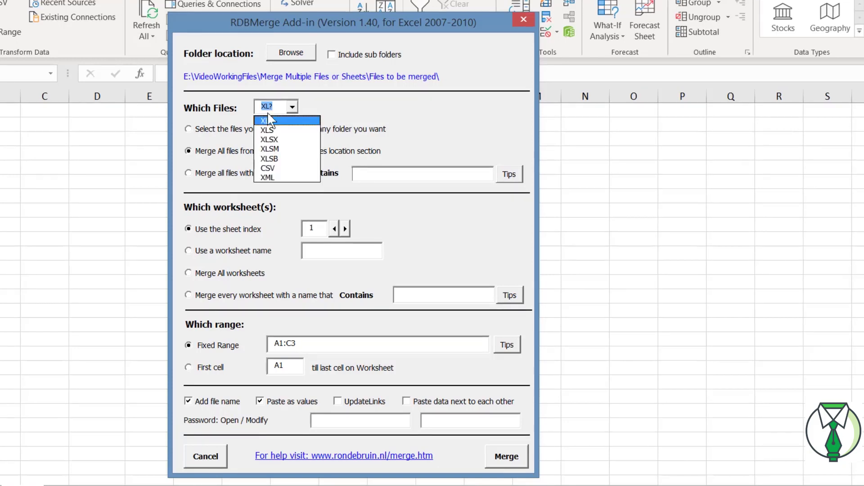
left_click(279, 122)
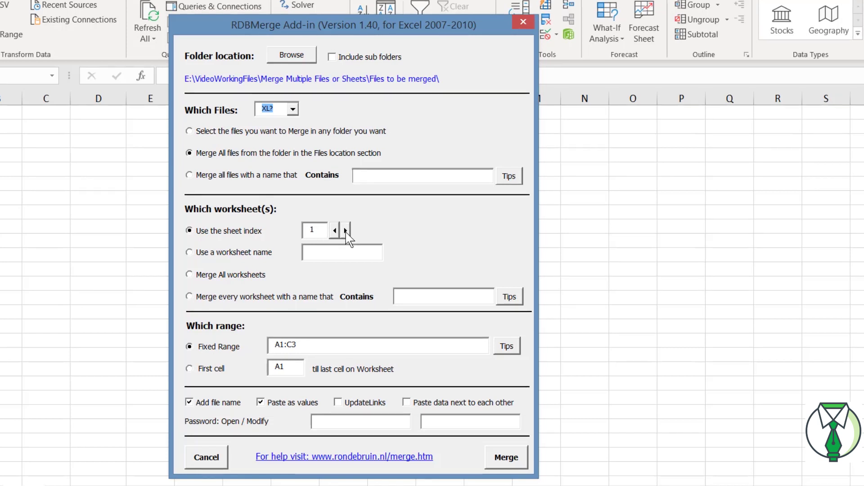
Set RDBMerge to merge all worksheets, copying from first cell A1 to the last used cell
left_click(190, 252)
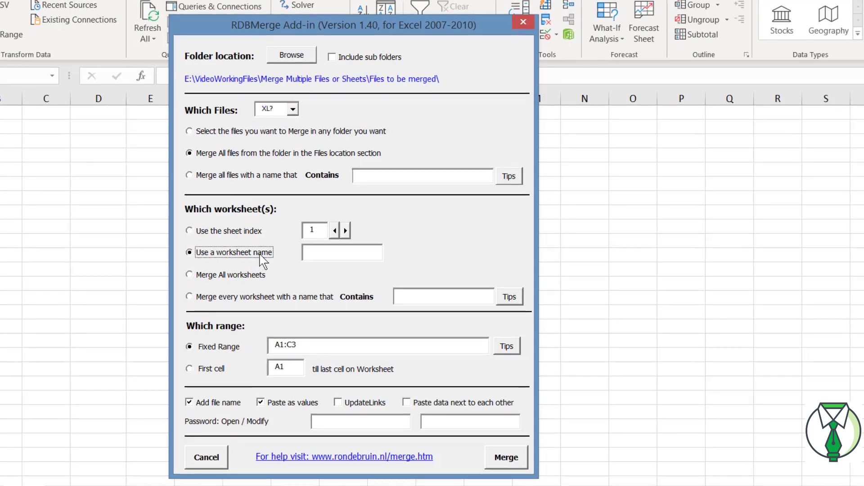
left_click(317, 252)
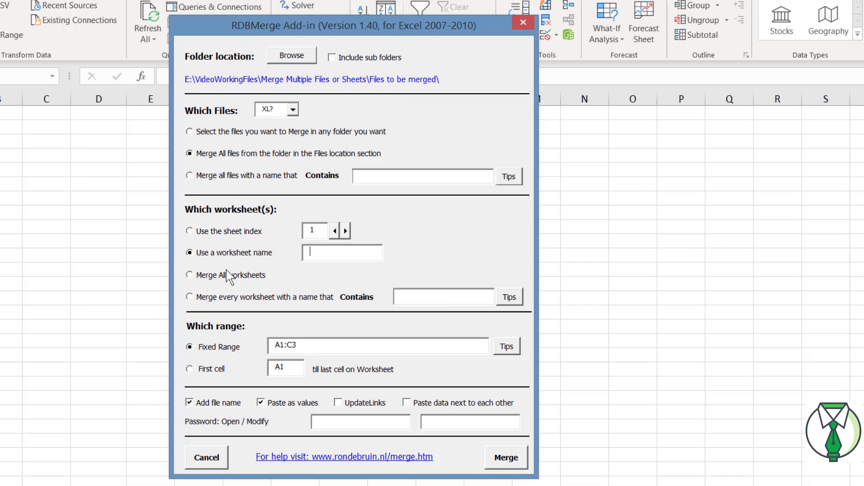
left_click(195, 276)
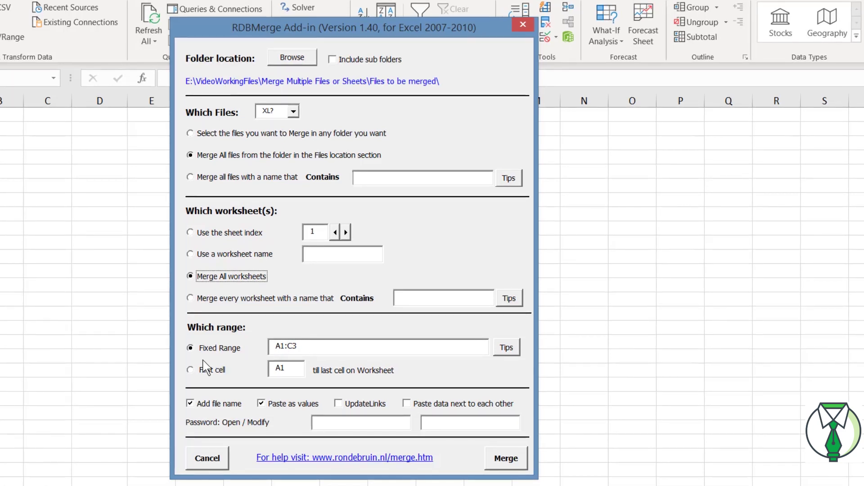
left_click(189, 370)
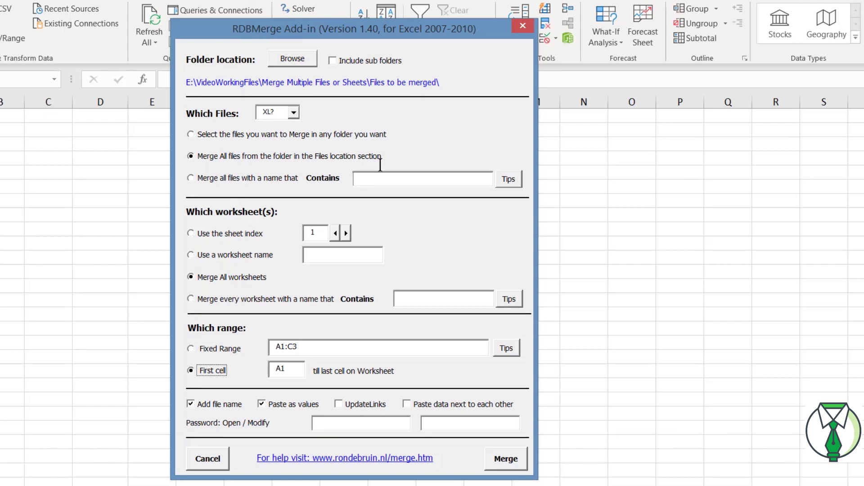
Run the merge to create the Combine Sheet and acknowledge the Log Sheet report note
left_click_drag(295, 32, 293, 0)
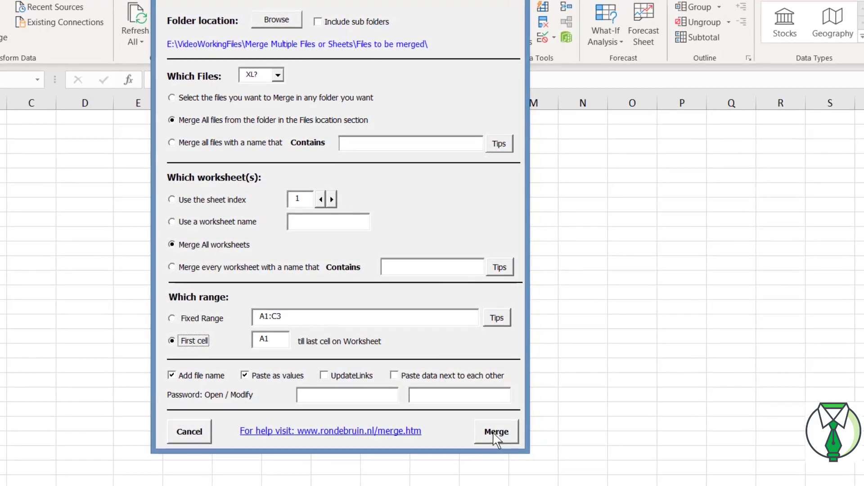
left_click(496, 433)
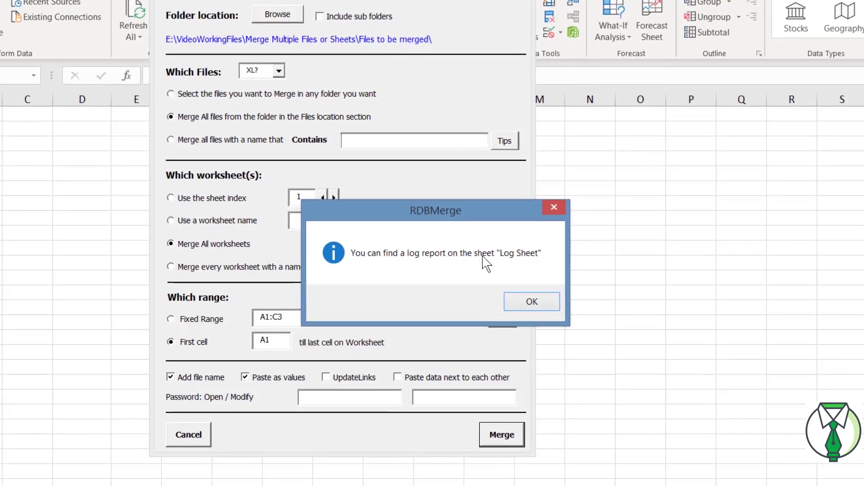
left_click(533, 301)
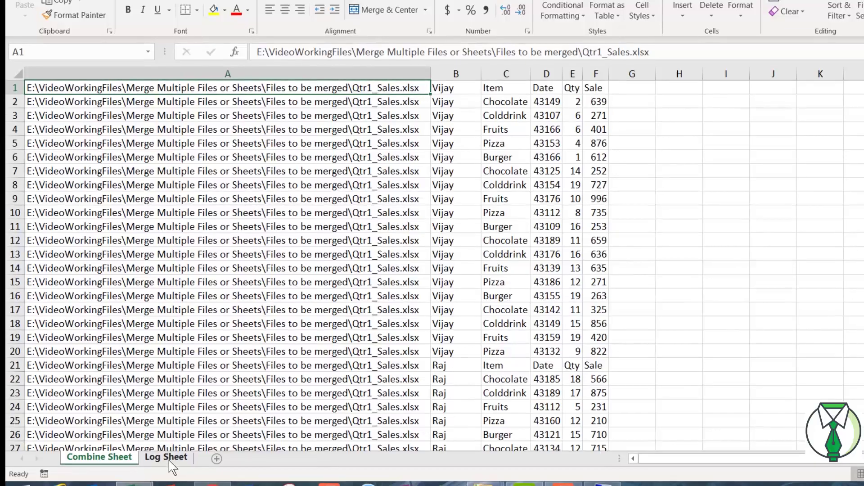
left_click(211, 171)
left_click(100, 88)
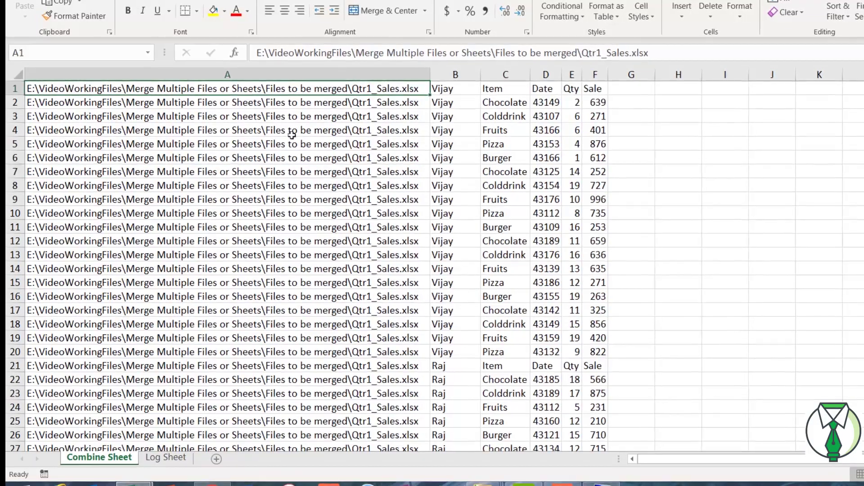
scroll(357, 172, "down", 2)
scroll(355, 171, "down", 11)
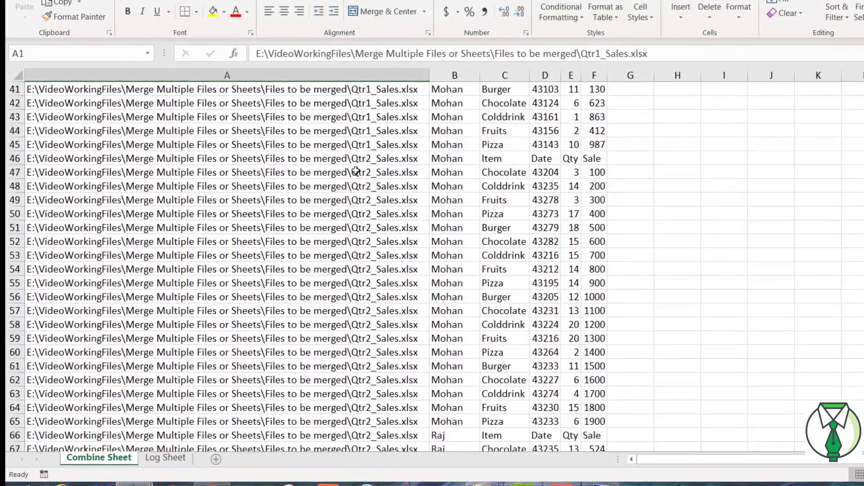
scroll(355, 171, "down", 8)
scroll(354, 171, "down", 5)
scroll(354, 171, "down", 5)
scroll(354, 171, "down", 8)
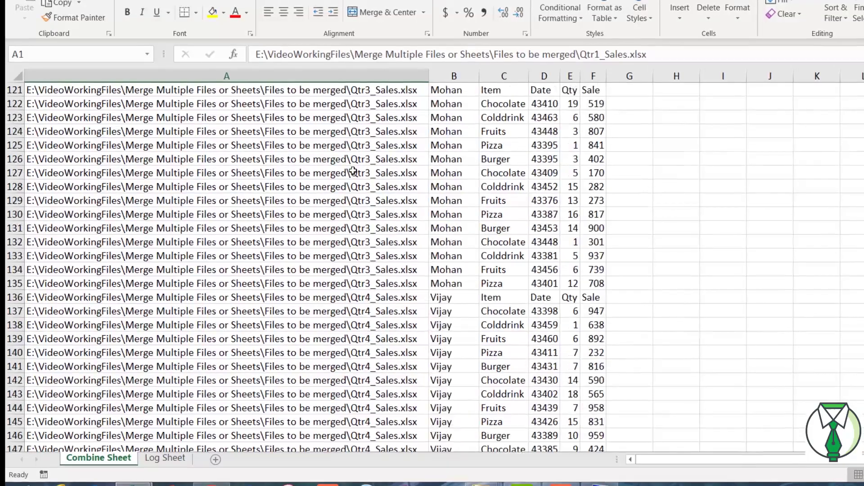
scroll(354, 171, "up", 5)
scroll(352, 172, "up", 8)
scroll(353, 172, "down", 1)
scroll(352, 172, "down", 20)
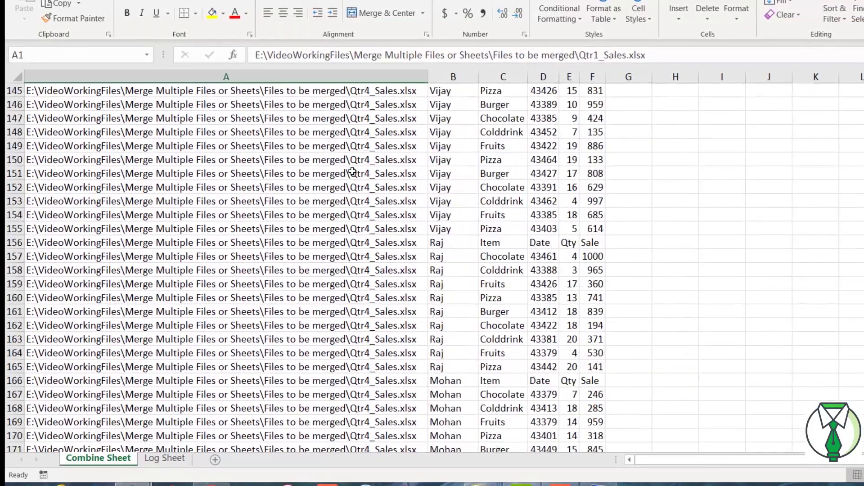
scroll(353, 171, "down", 2)
scroll(352, 171, "up", 16)
scroll(352, 172, "up", 11)
scroll(347, 170, "up", 20)
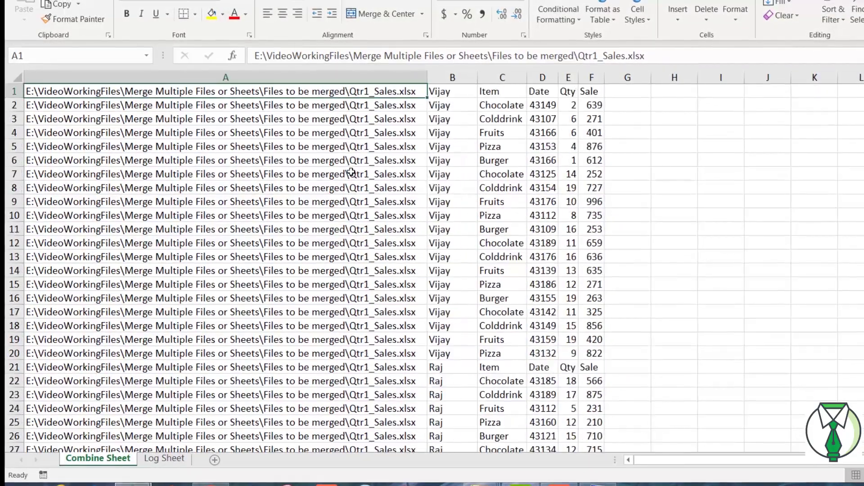
left_click(438, 90)
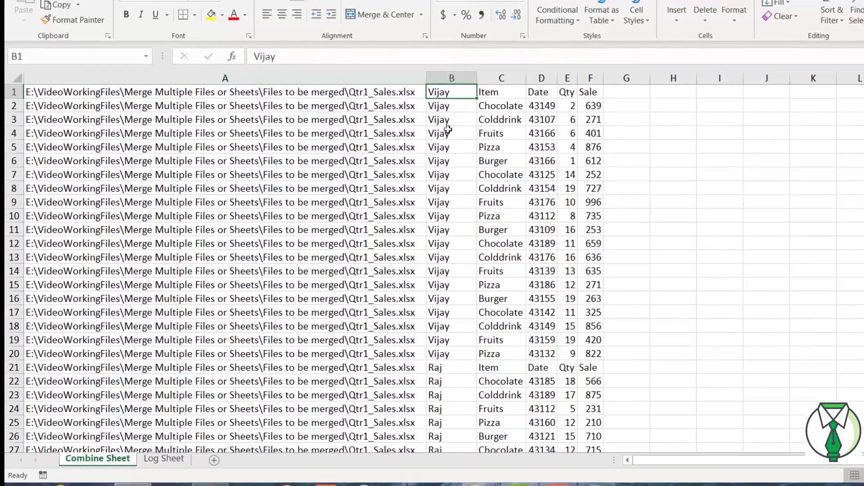
left_click(499, 94)
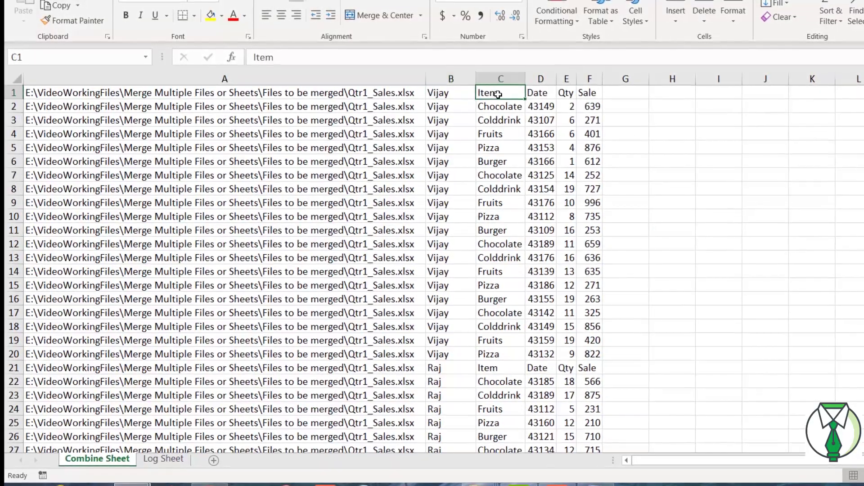
left_click(496, 134)
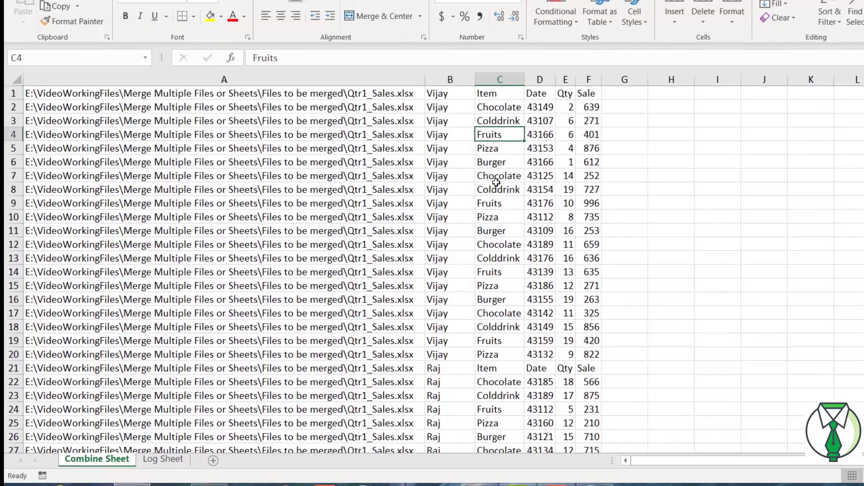
left_click(543, 95)
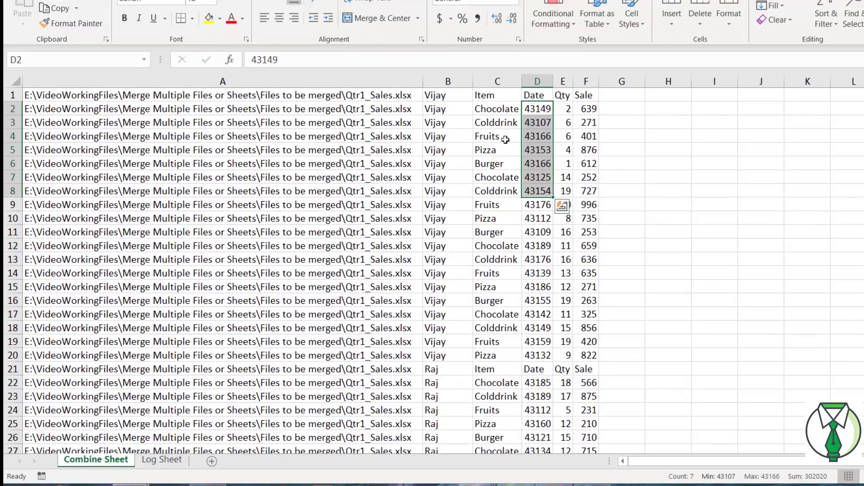
Check the raw date serial number in D2 and select the Date column D
left_click(505, 140)
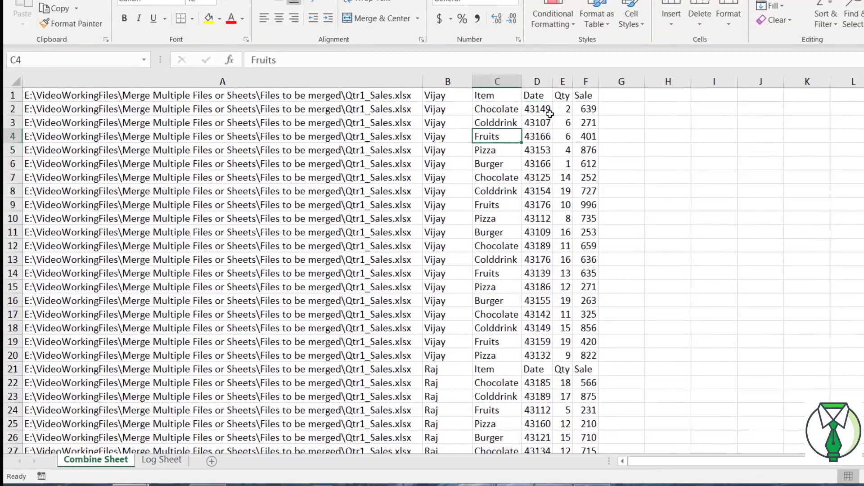
left_click(542, 110)
left_click(537, 81)
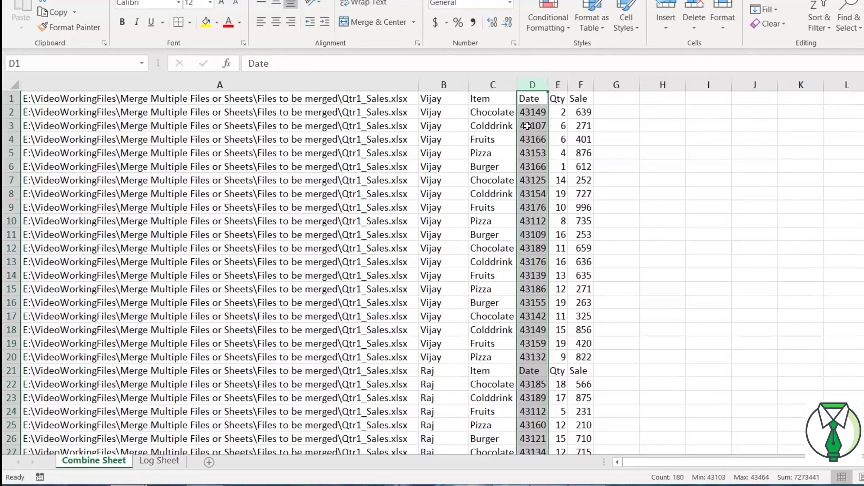
left_click(522, 126)
left_click(527, 112)
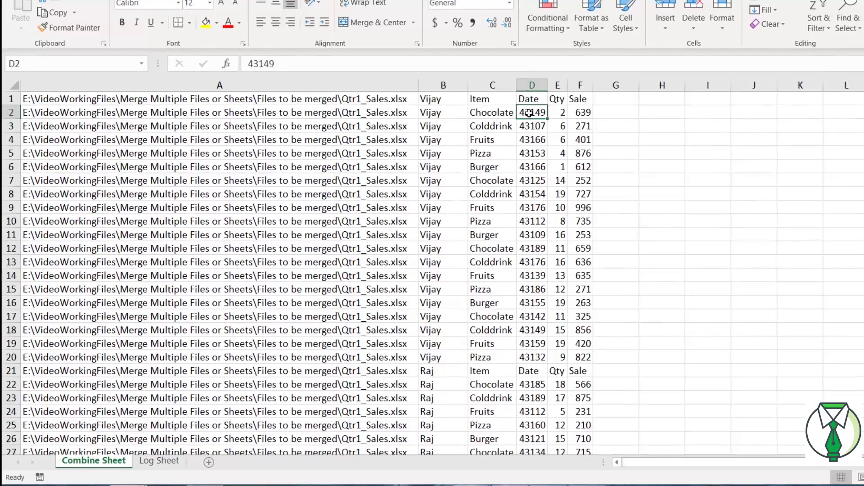
left_click(531, 86)
Format column D with the custom dd-mmm-yy date format, e.g. 18-Feb-18
right_click(531, 93)
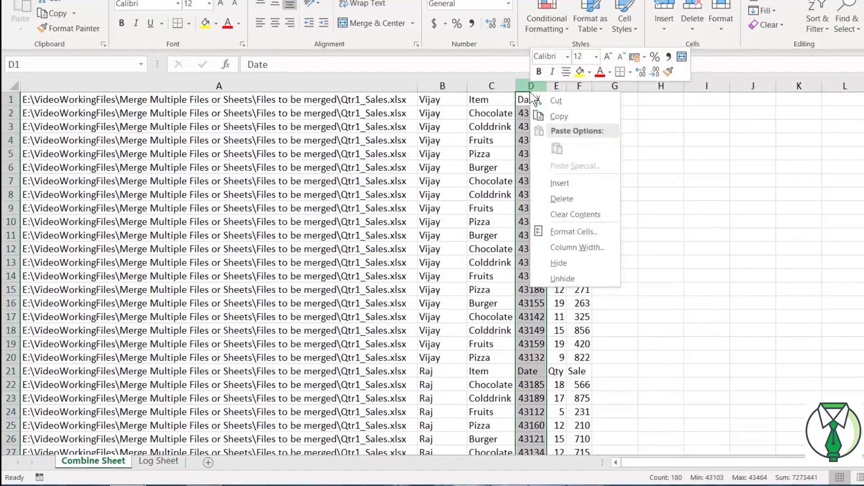
left_click(563, 232)
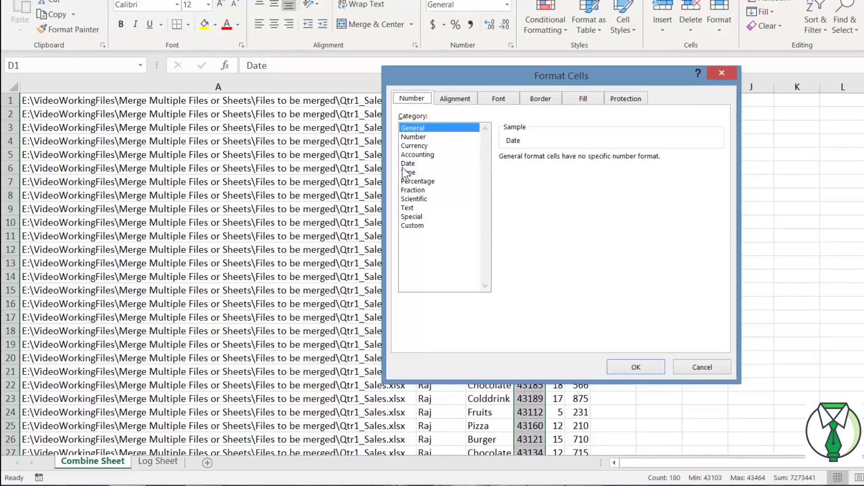
left_click(410, 163)
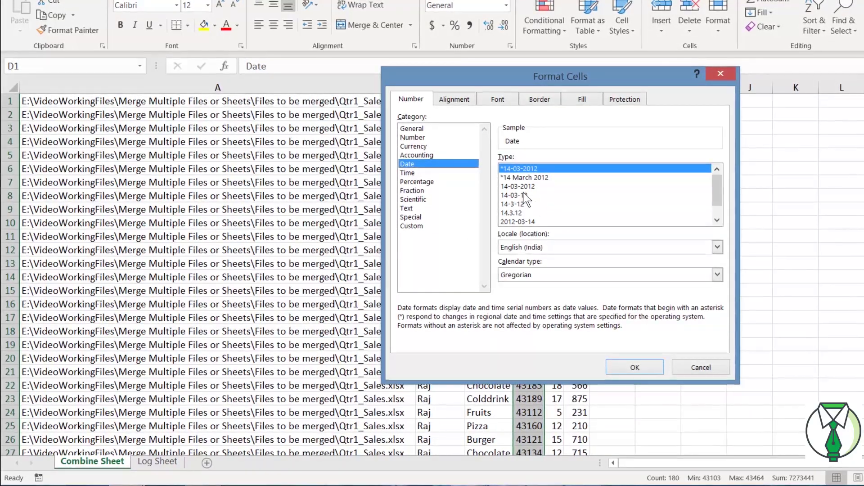
left_click(410, 226)
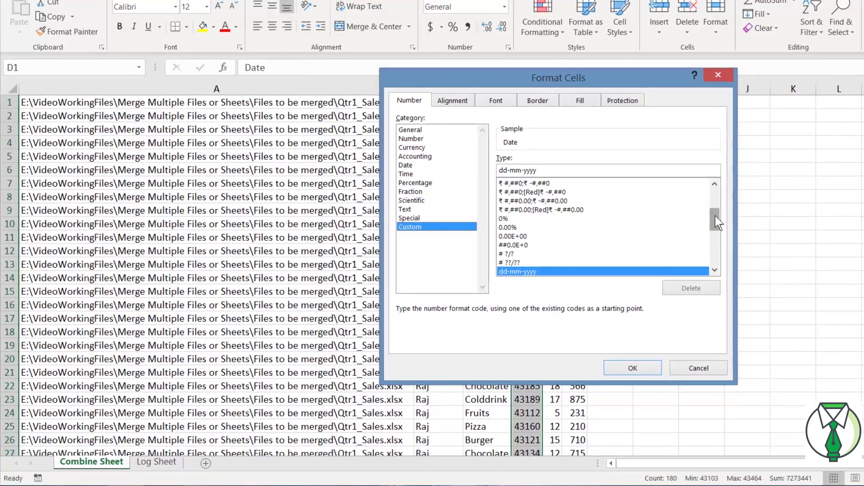
left_click_drag(715, 216, 713, 238)
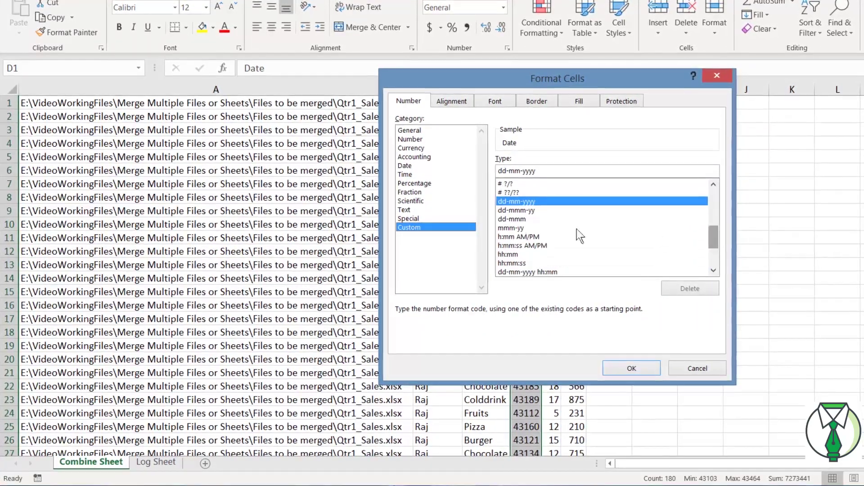
left_click(540, 210)
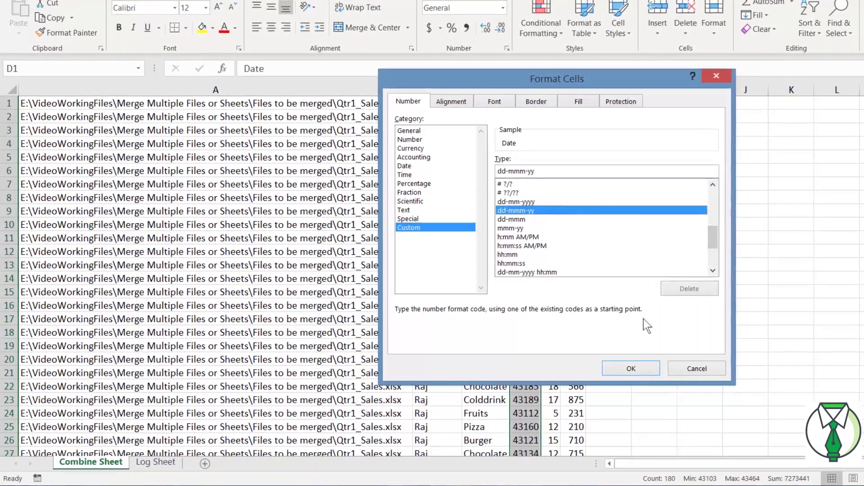
left_click(635, 369)
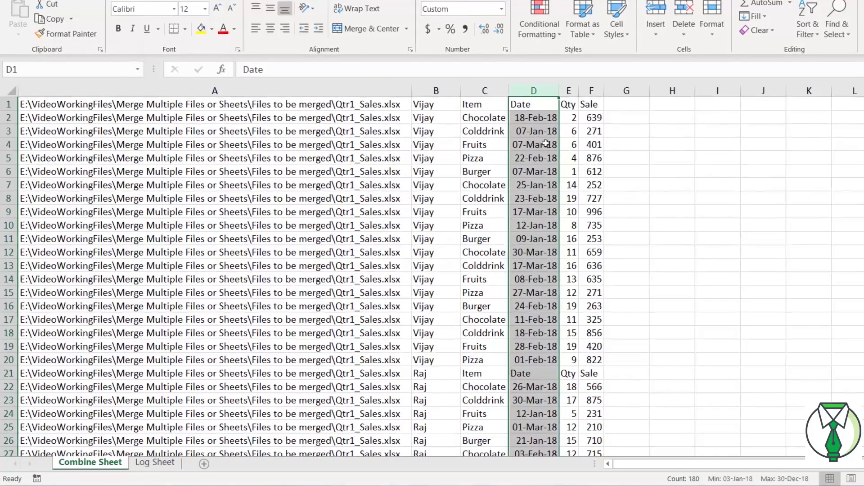
left_click(396, 374)
left_click(472, 373)
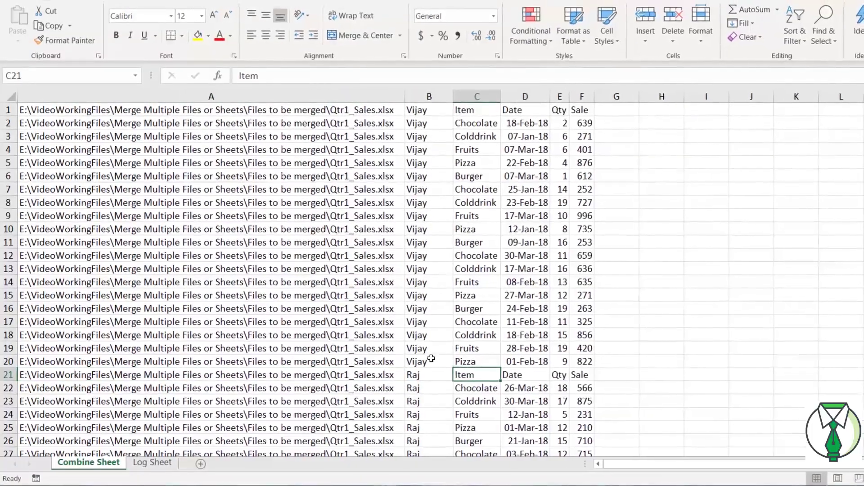
left_click_drag(421, 109, 439, 363)
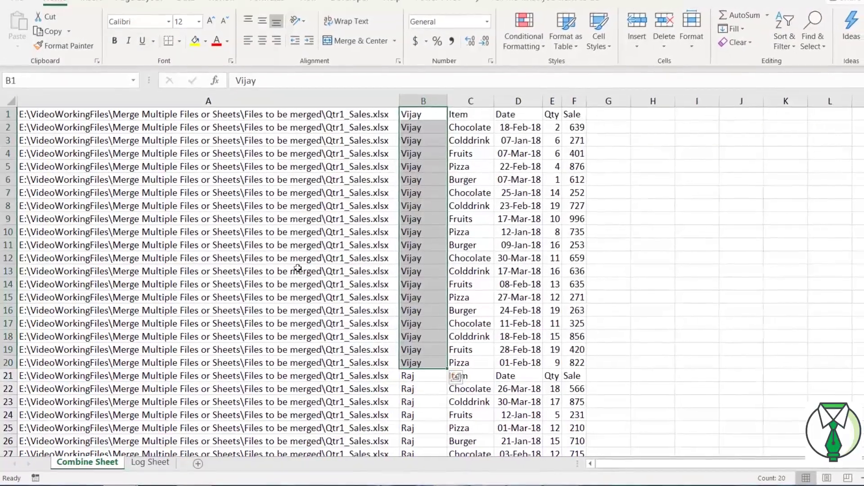
left_click(429, 377)
scroll(424, 377, "down", 5)
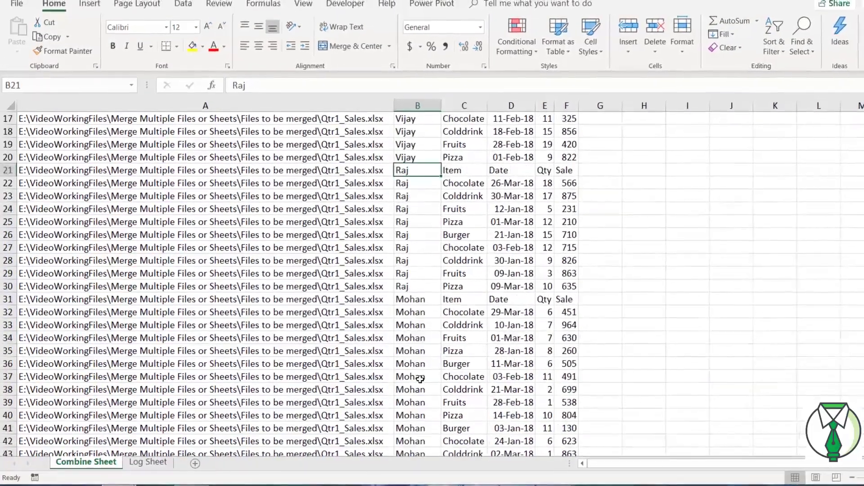
scroll(405, 369, "down", 5)
scroll(360, 365, "down", 5)
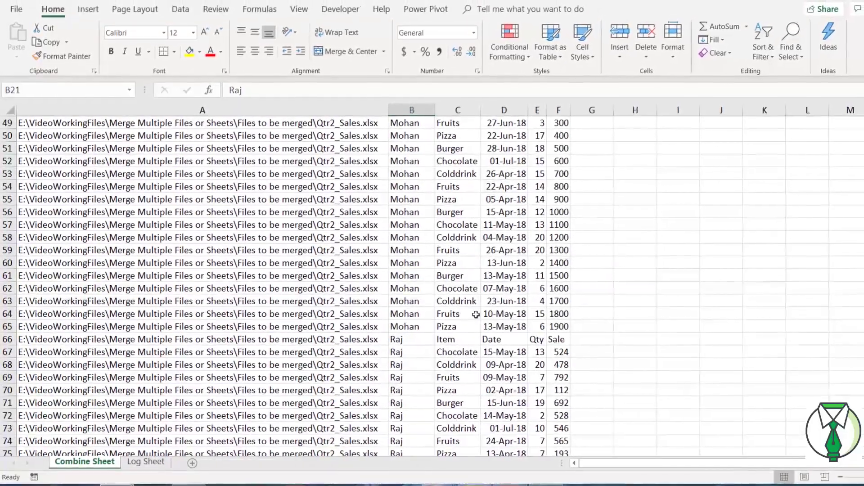
scroll(432, 360, "up", 5)
scroll(446, 324, "up", 11)
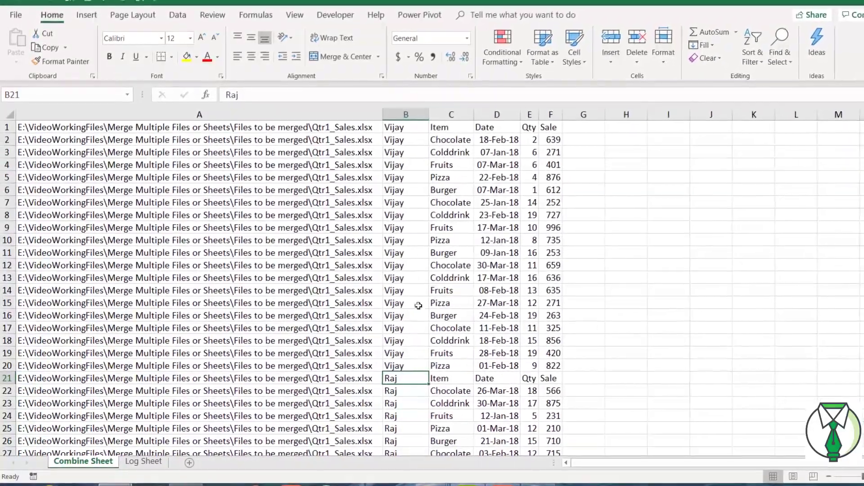
left_click(144, 463)
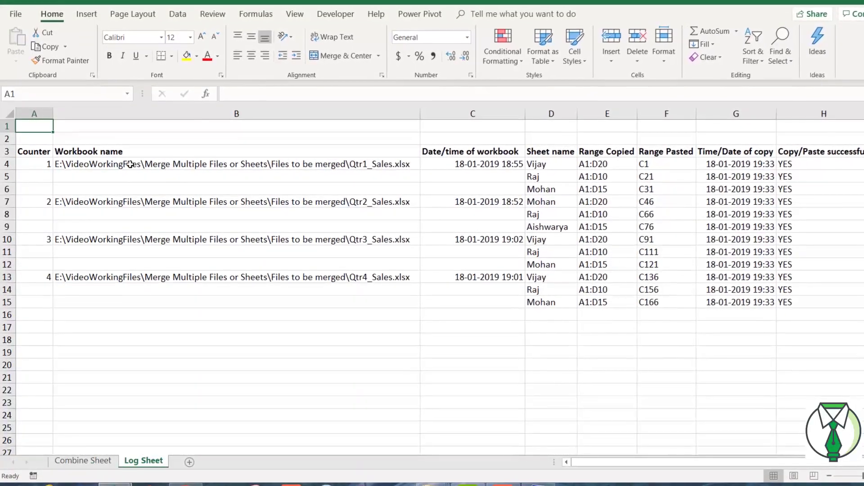
left_click(497, 161)
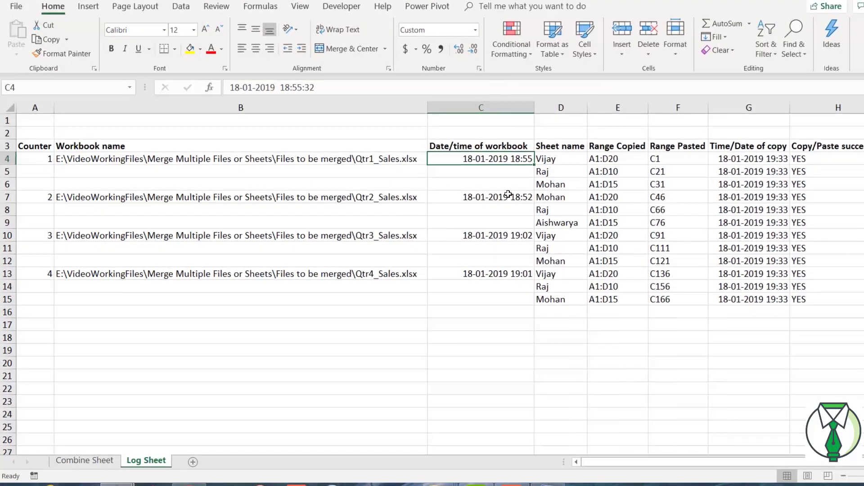
left_click(508, 197)
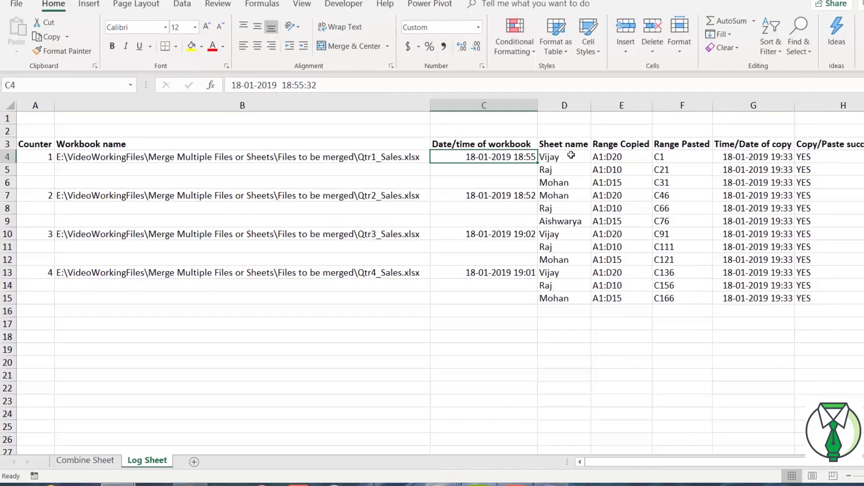
left_click_drag(571, 156, 573, 183)
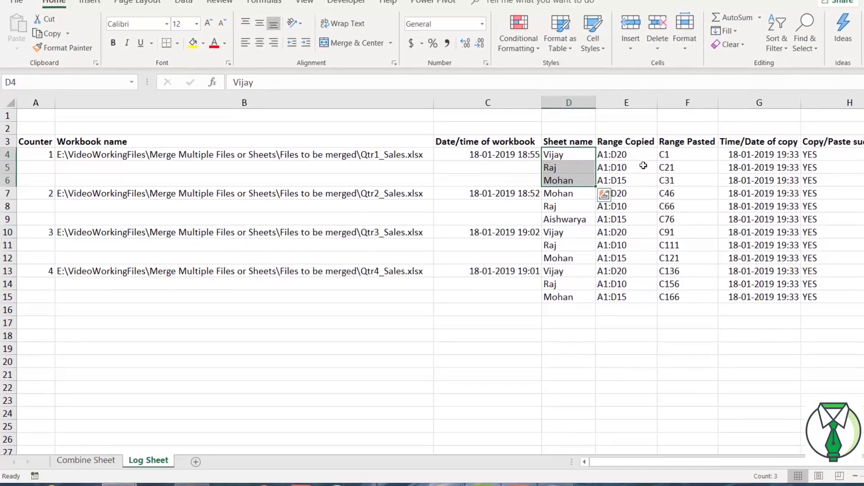
left_click_drag(689, 154, 704, 282)
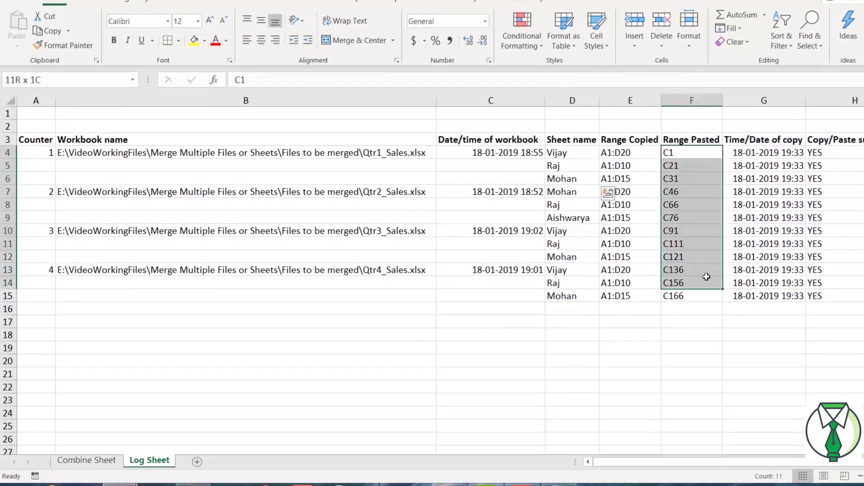
left_click_drag(783, 152, 788, 296)
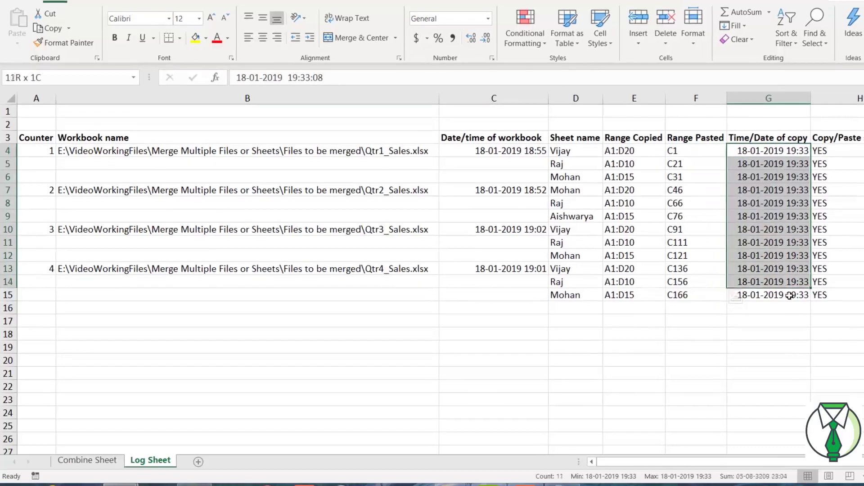
mouse_move(824, 150)
left_mouse_down()
mouse_move(848, 296)
mouse_move(855, 295)
left_mouse_up()
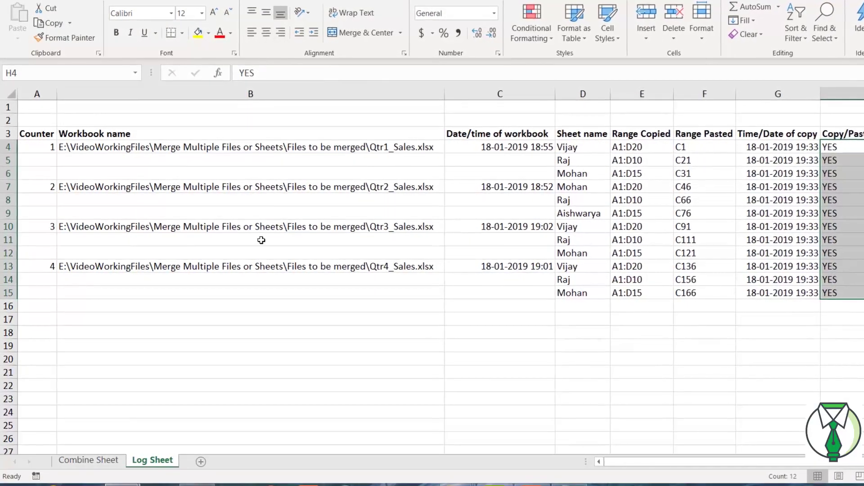
left_click(856, 225)
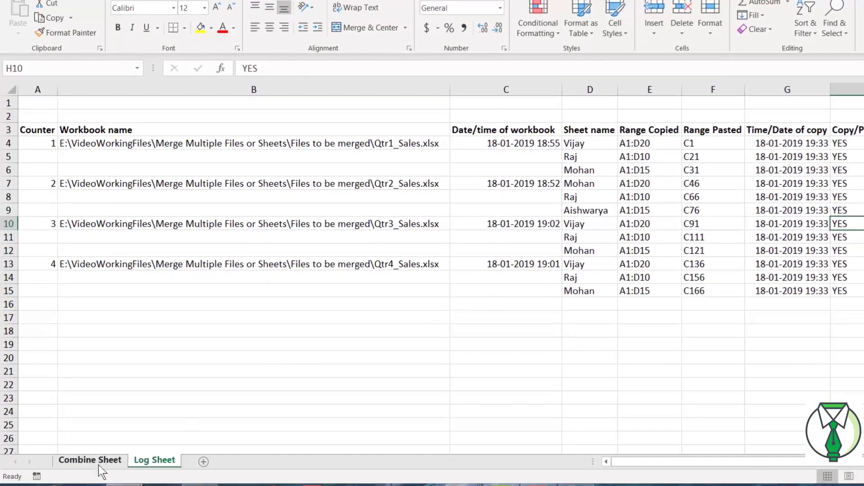
On Combine Sheet, enter the headers Path in A1 and Sheet in B1
left_click(97, 465)
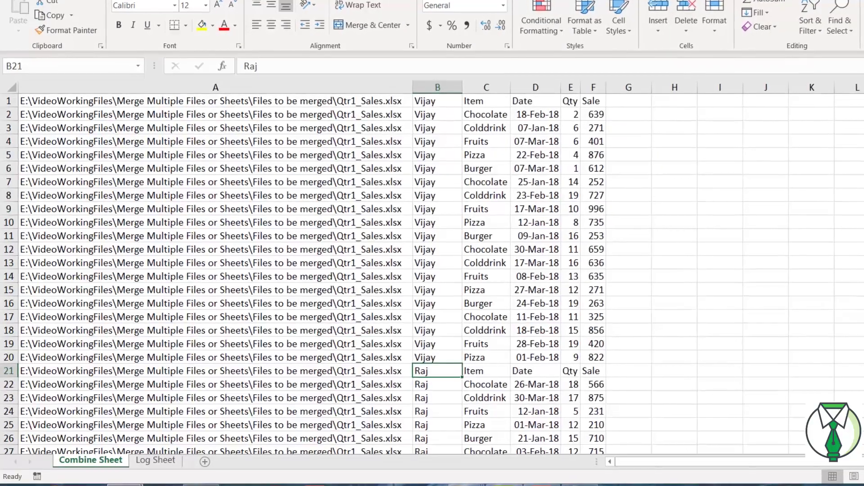
left_click(350, 147)
key("ctrl+Up")
key("ctrl+shift+Down")
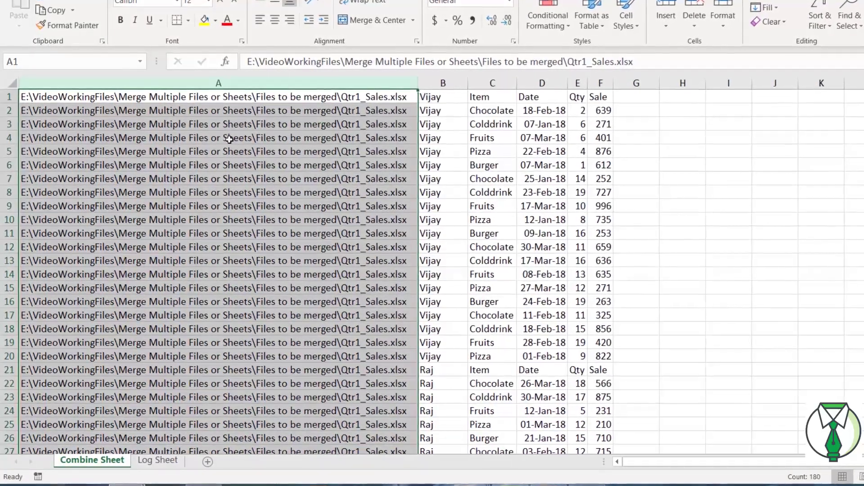
key("ctrl+Home")
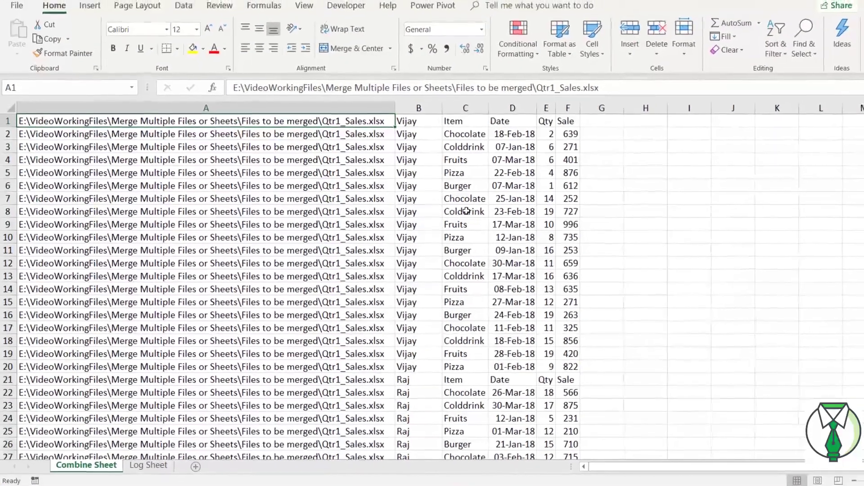
key("BackSpace")
type("Path")
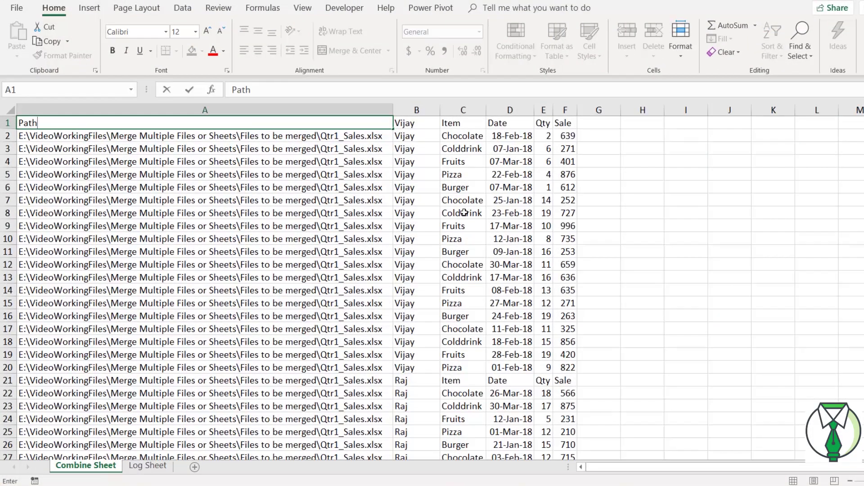
key("Tab")
type("S")
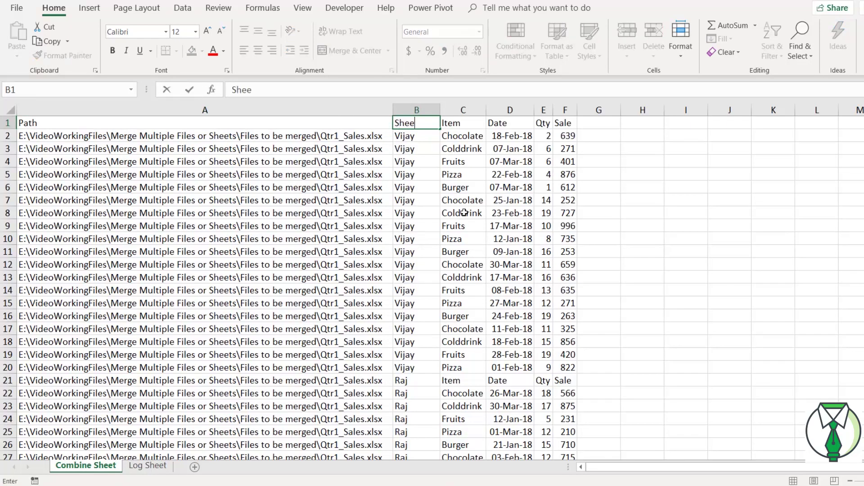
key("Return")
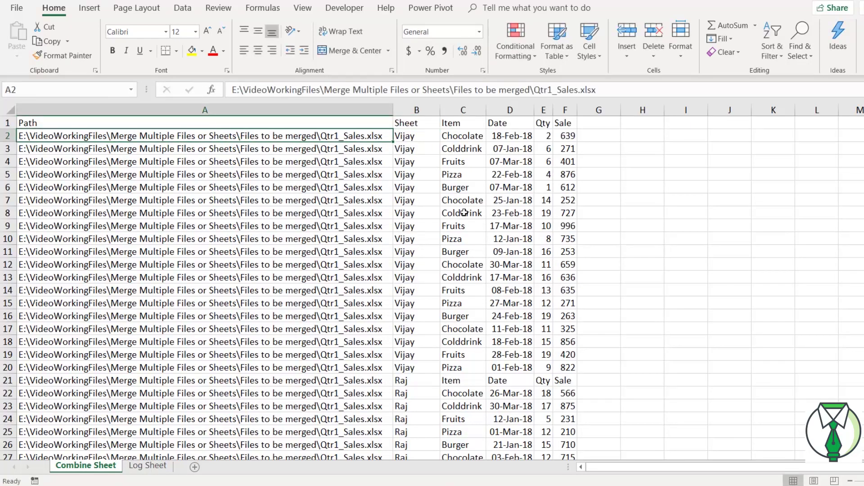
Make the header row A1:F1 bold
key("Up")
key("shift+Right")
key("shift+Right")
key("shift+Right")
key("shift+Right")
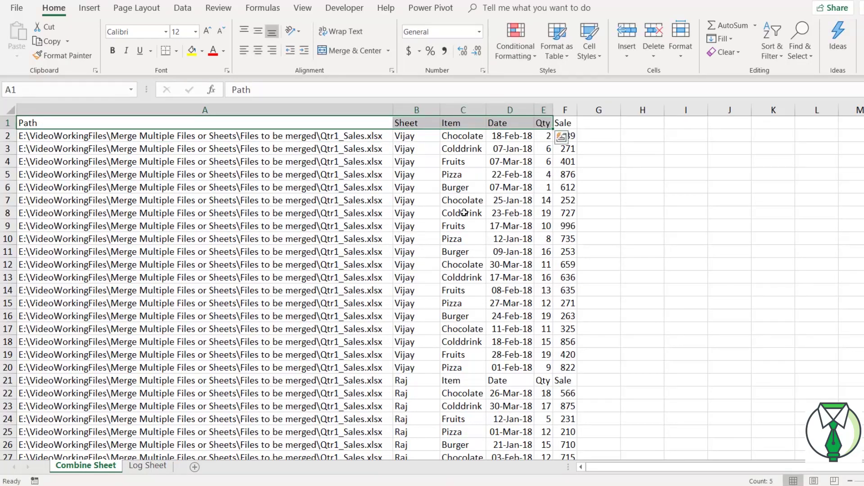
key("shift+Right")
key("ctrl+b")
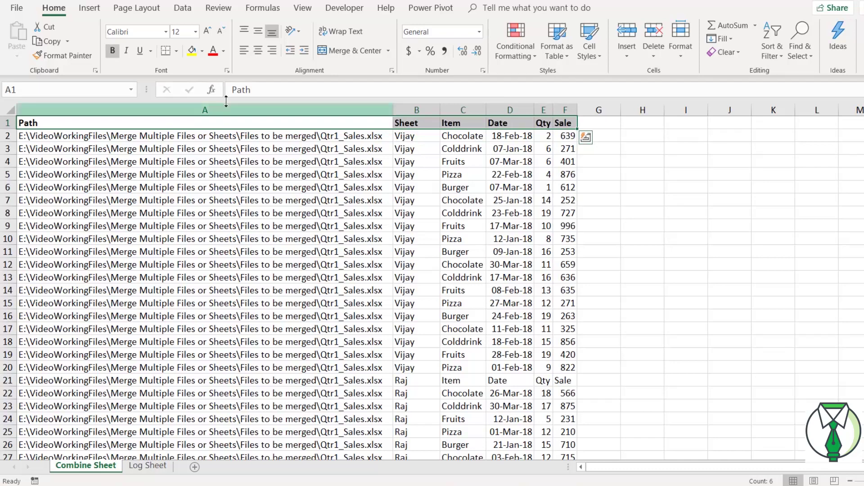
Fill the header row yellow and check the Sheet column's filter dropdown
left_click(192, 51)
left_click(416, 213)
left_click(395, 122)
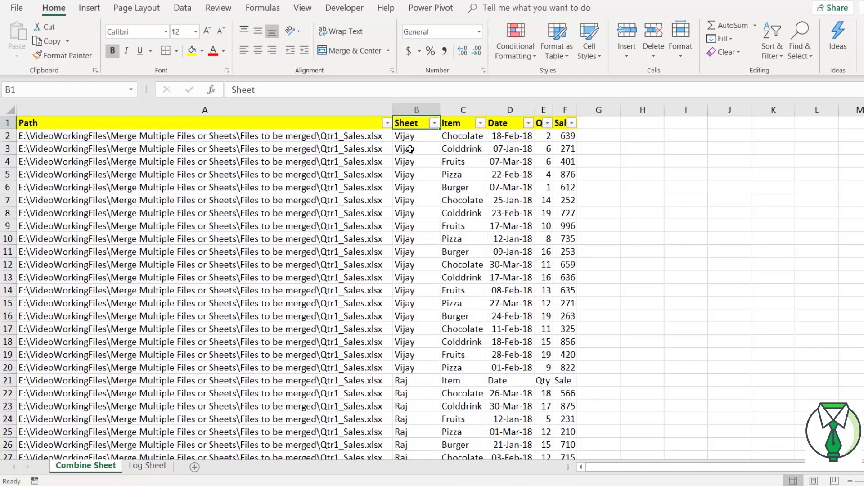
left_click(433, 123)
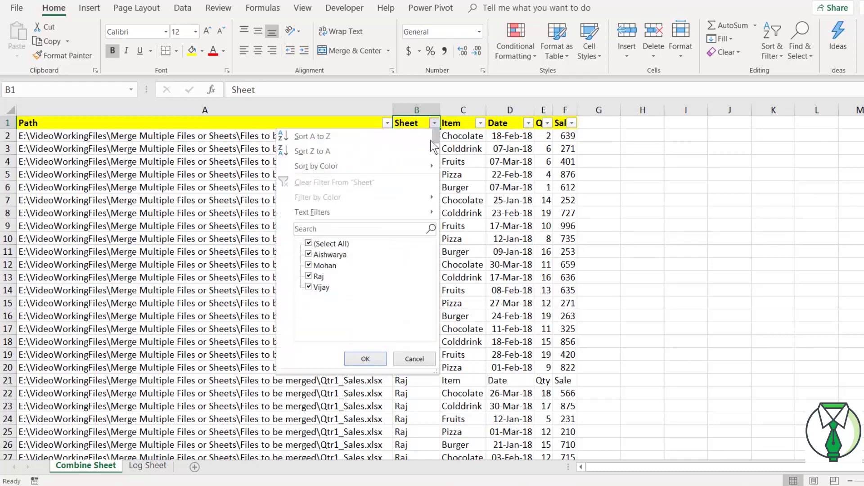
left_click(423, 359)
Widen the Qty and Date columns so their headers fit
left_click(416, 199)
scroll(416, 199, "down", 8)
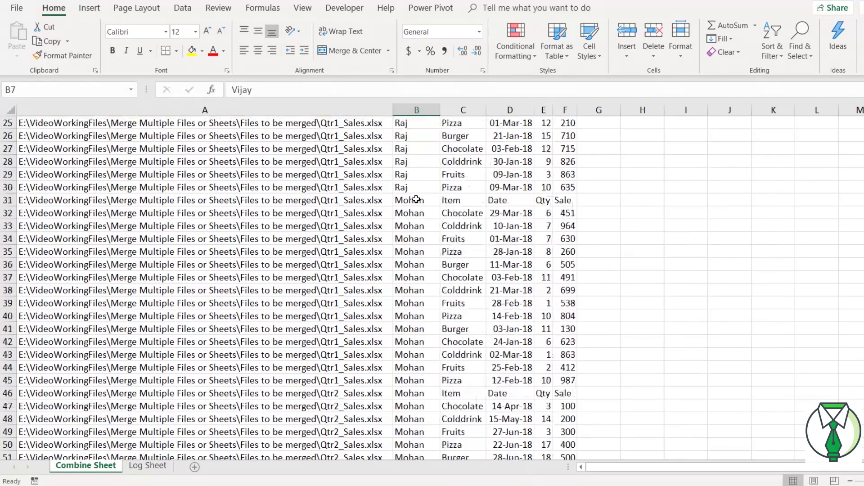
scroll(416, 200, "down", 13)
scroll(416, 203, "down", 13)
scroll(414, 205, "down", 11)
scroll(414, 205, "down", 13)
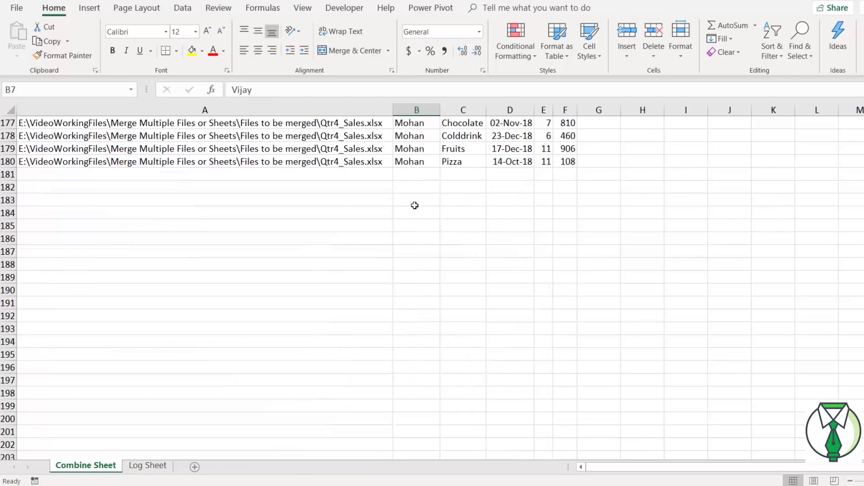
scroll(415, 206, "up", 18)
scroll(414, 205, "up", 20)
scroll(415, 205, "up", 6)
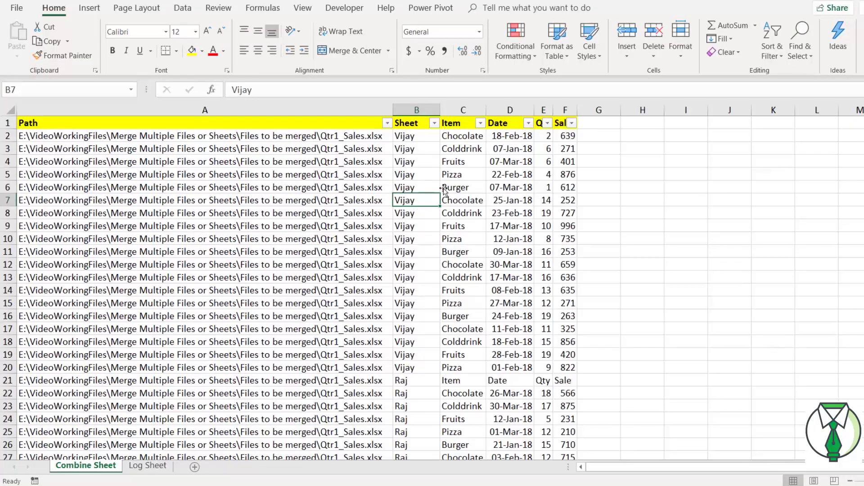
left_click_drag(553, 111, 590, 109)
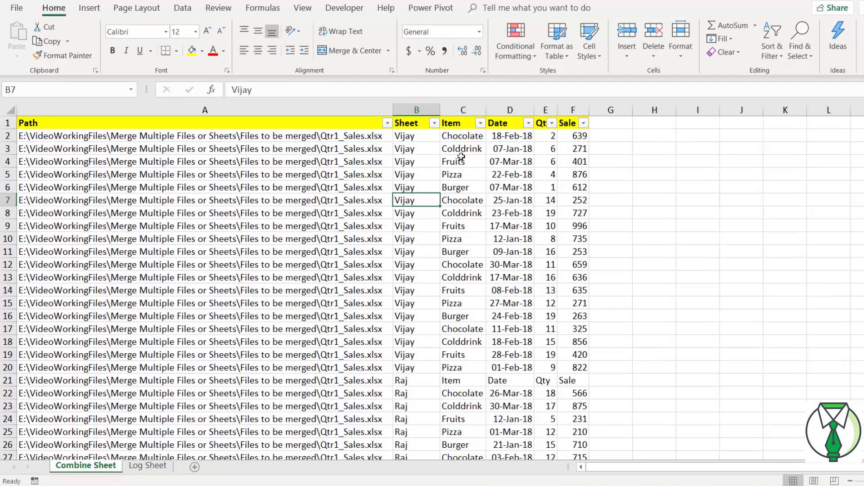
left_click_drag(535, 113, 566, 109)
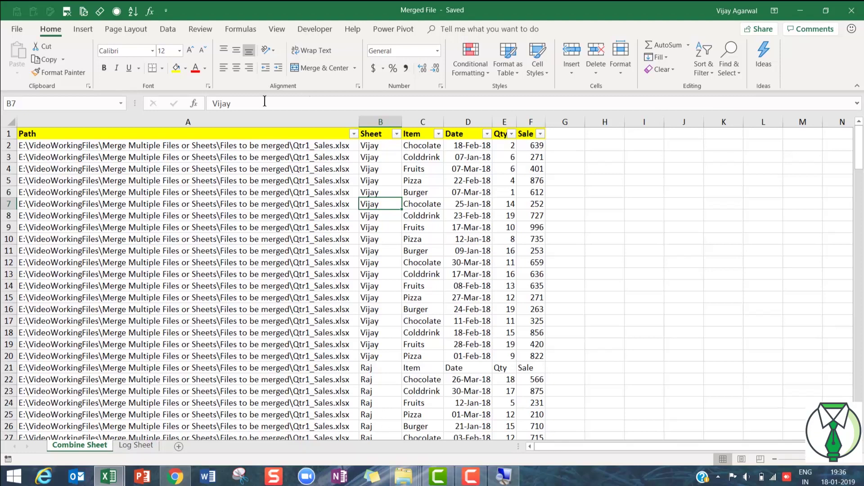
Reopen the RDBMerge Add-in from the Data ribbon and reposition its dialog over the sheet
left_click(167, 30)
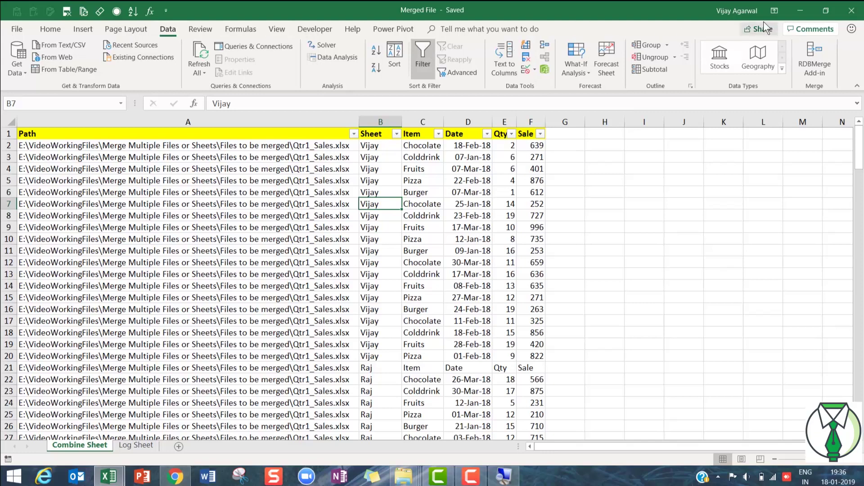
left_click(809, 65)
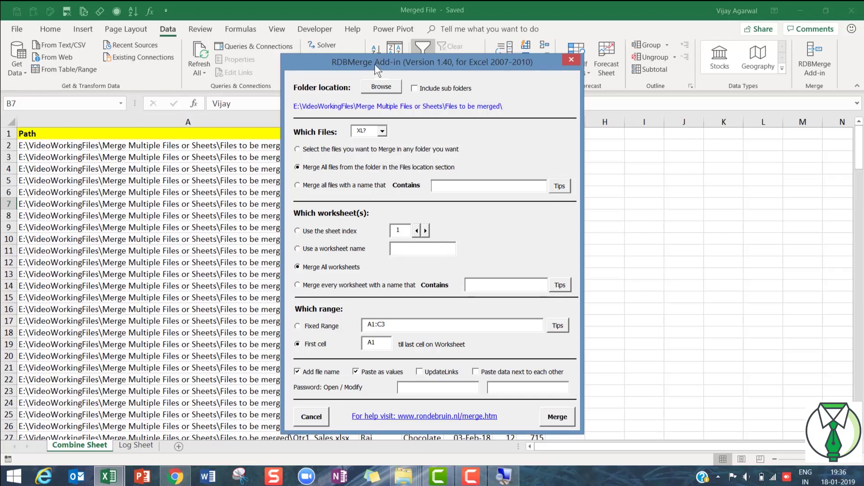
left_click_drag(375, 64, 497, 31)
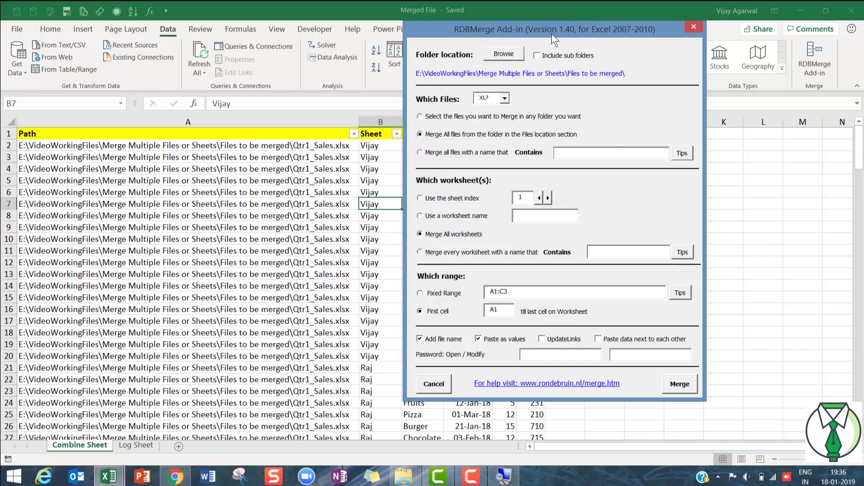
left_click_drag(551, 33, 384, 63)
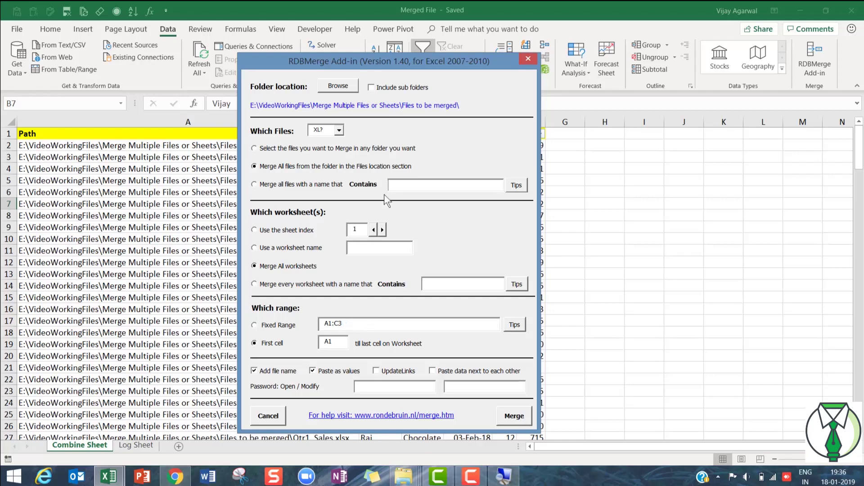
left_click_drag(366, 60, 421, 37)
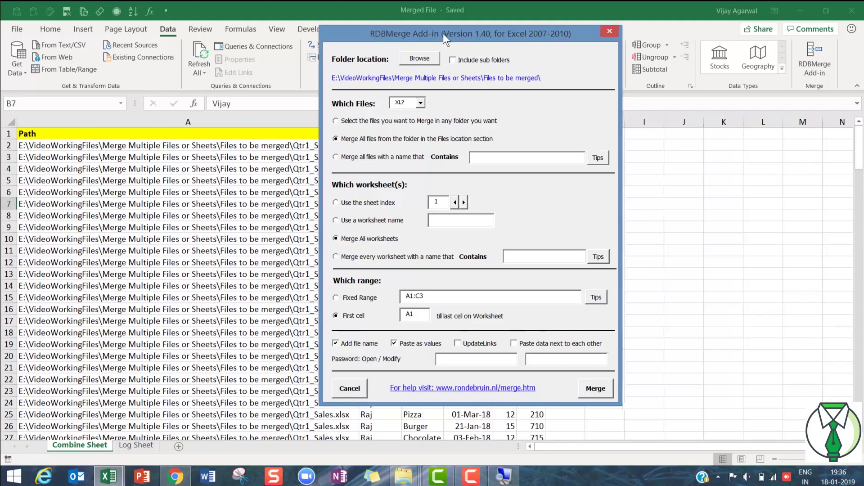